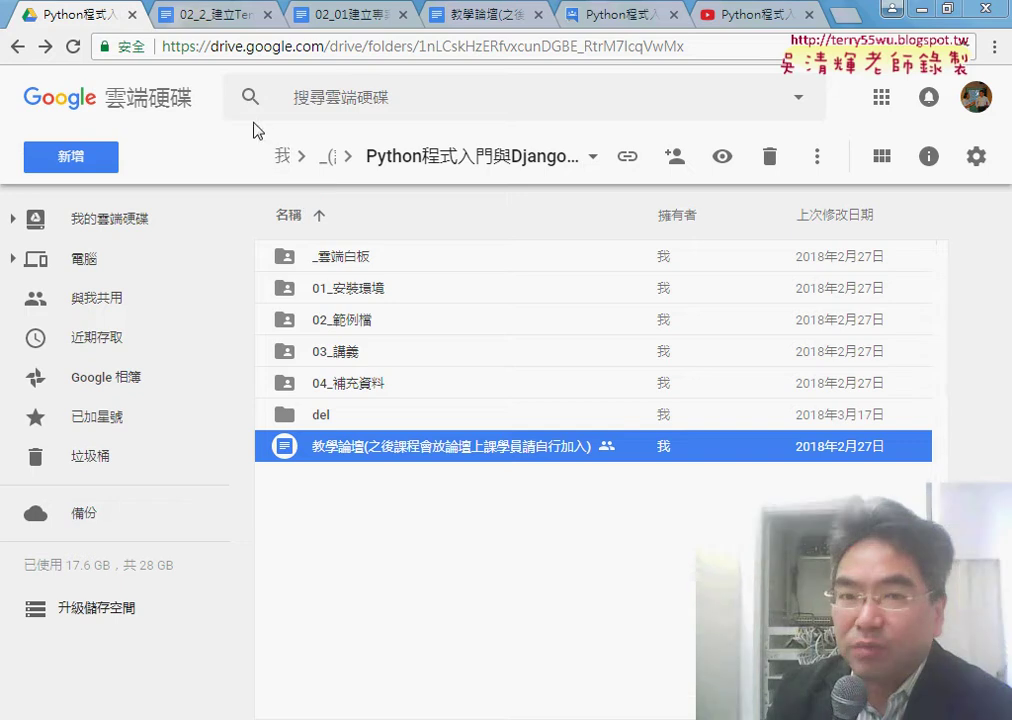
Open the 教學論壇 document and follow its groups.google.com forum link into a new tab
double_click(506, 446)
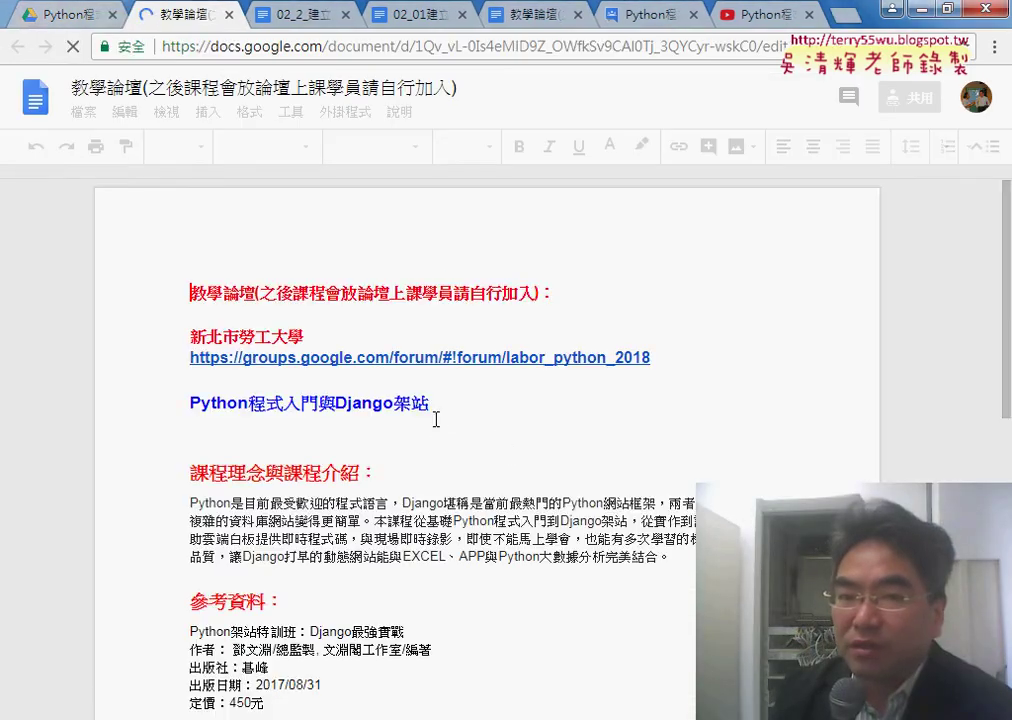
click(427, 357)
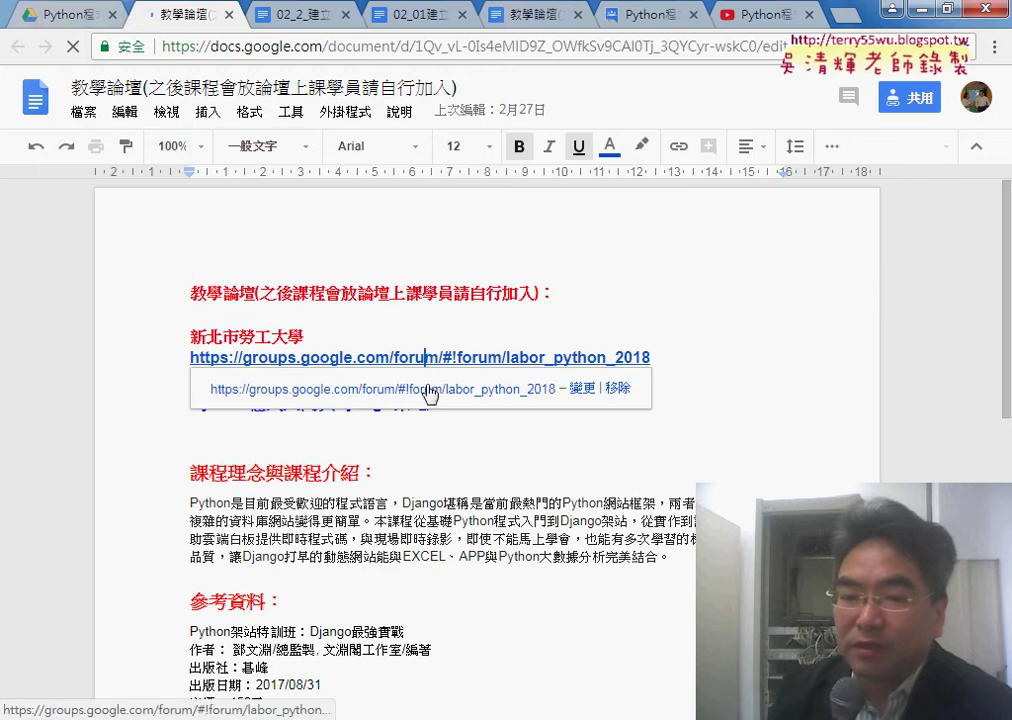
click(430, 389)
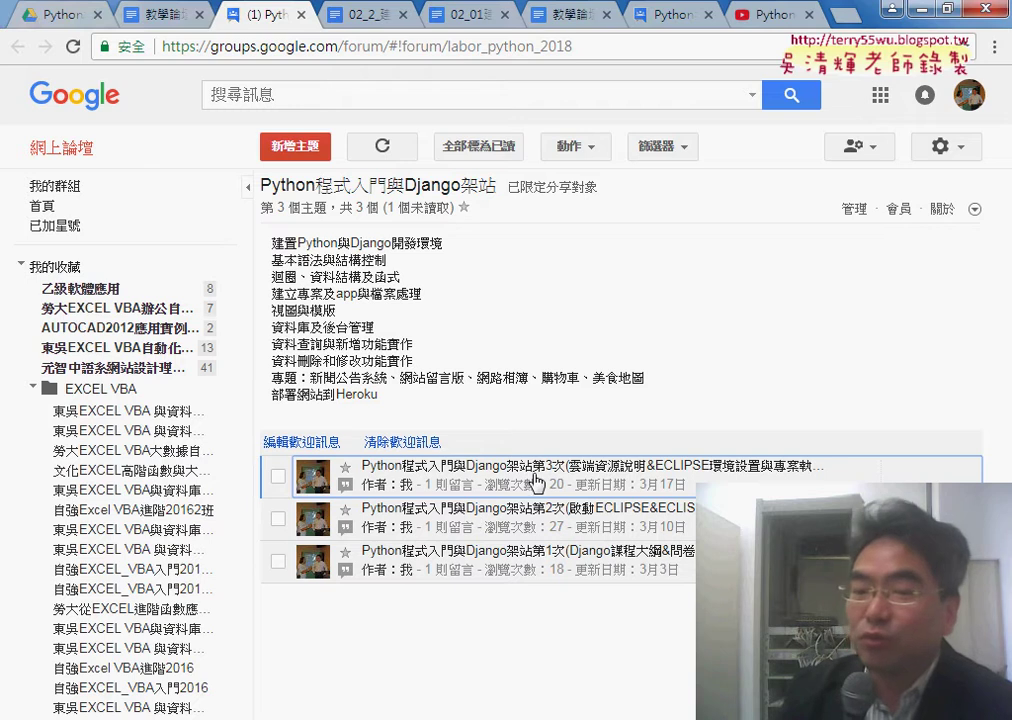
Open the 第3次 session topic from the Python程式入門與Django架站 group's topic list
click(537, 483)
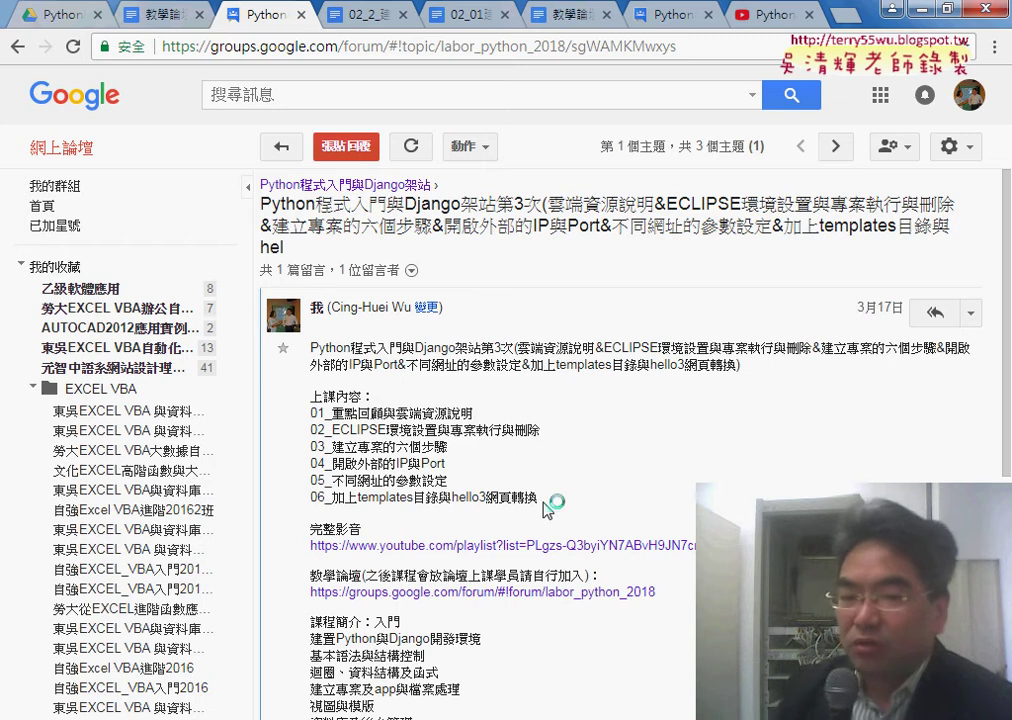
Highlight the lesson 06 text about adding a templates folder, then switch back to Eclipse
drag(538, 497, 335, 500)
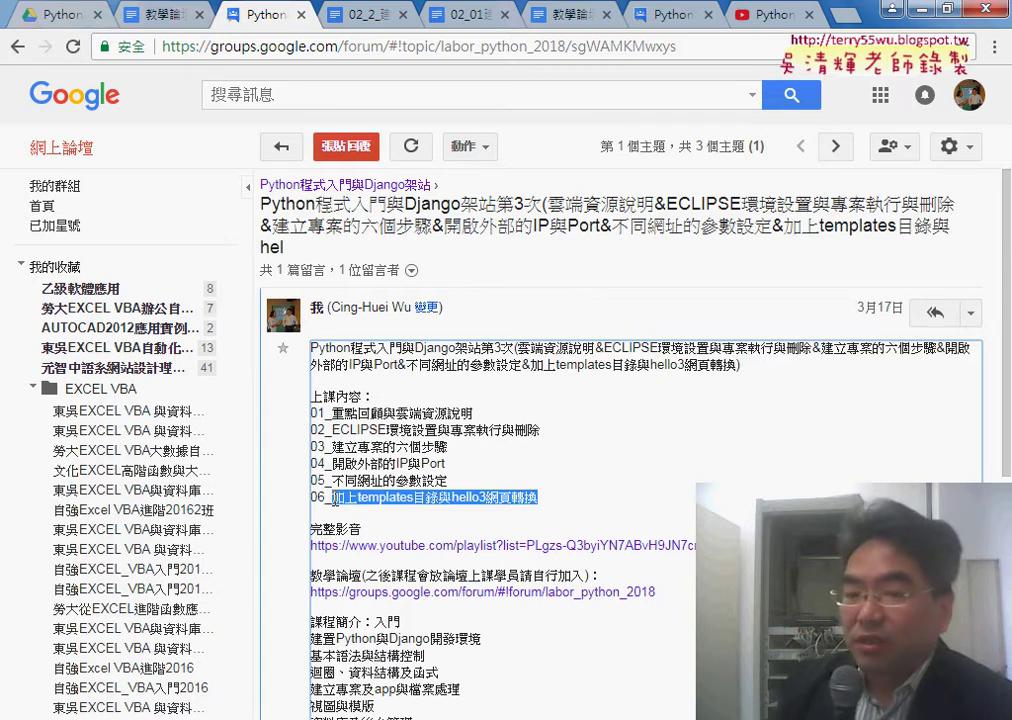
drag(332, 499, 437, 502)
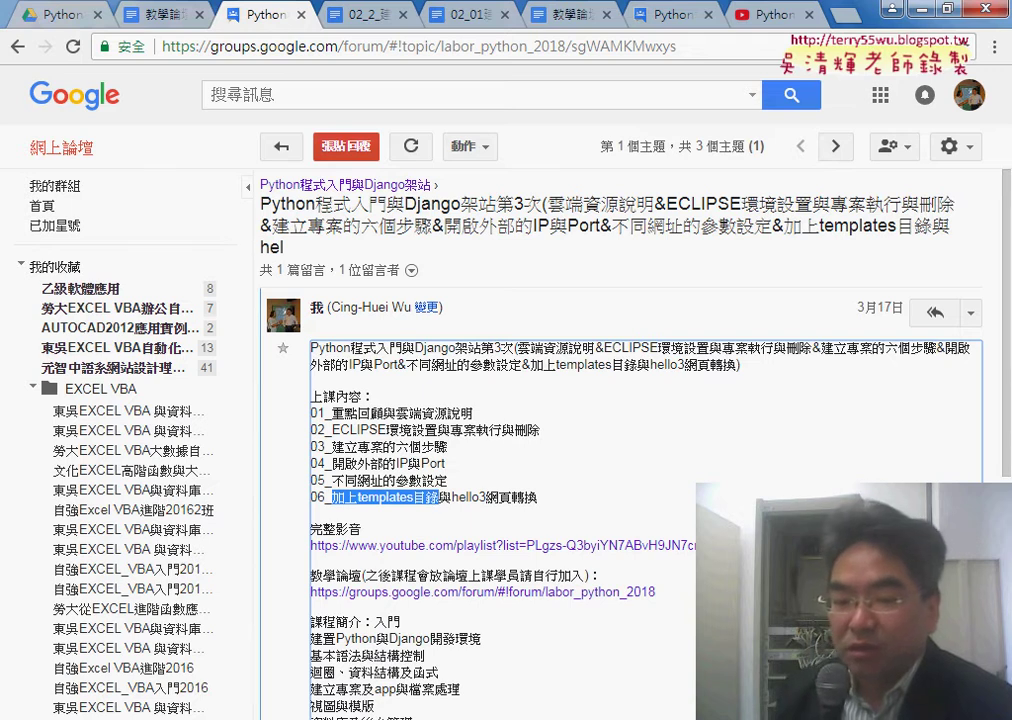
key(alt+Tab)
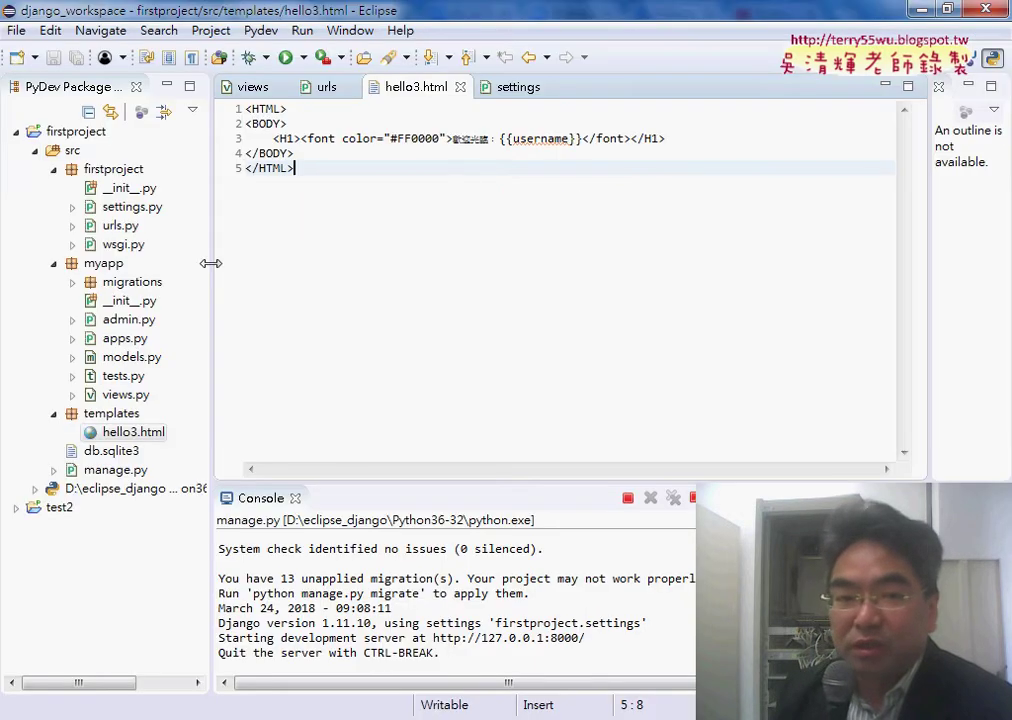
Open firstproject's settings.py and trace the TEMPLATES list from its opening bracket to its closing brace
click(142, 211)
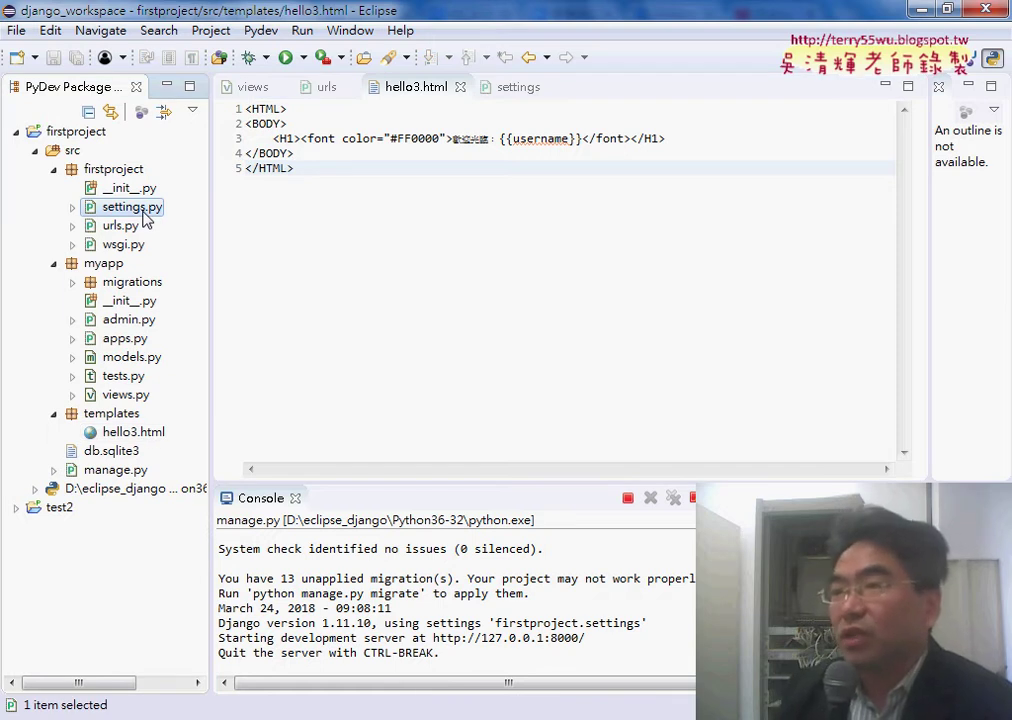
double_click(140, 210)
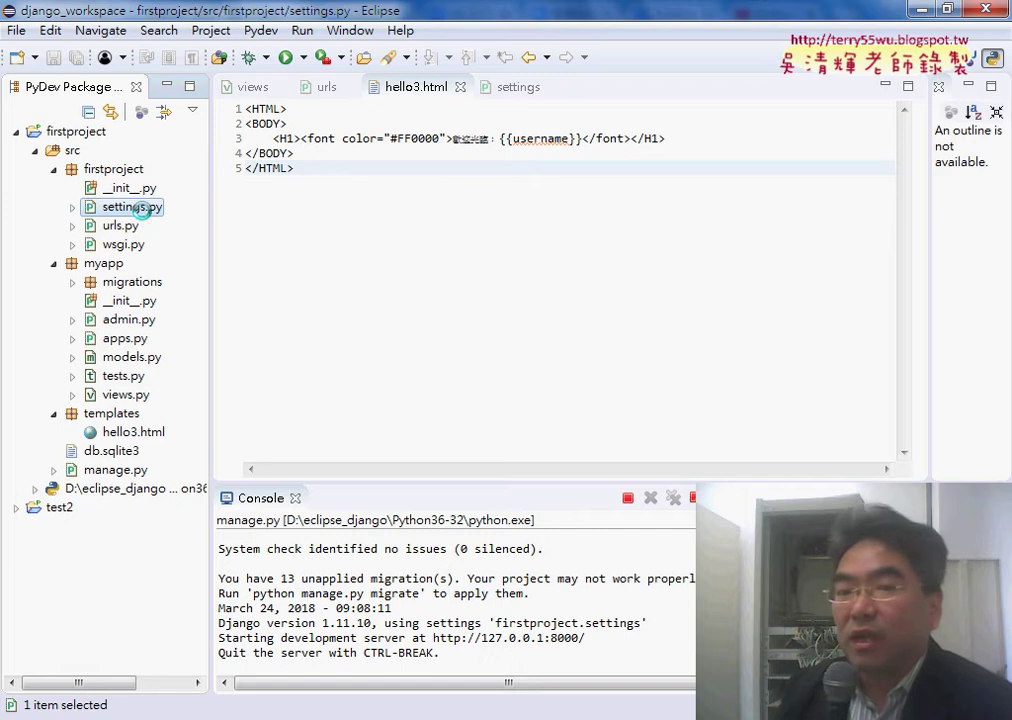
click(391, 257)
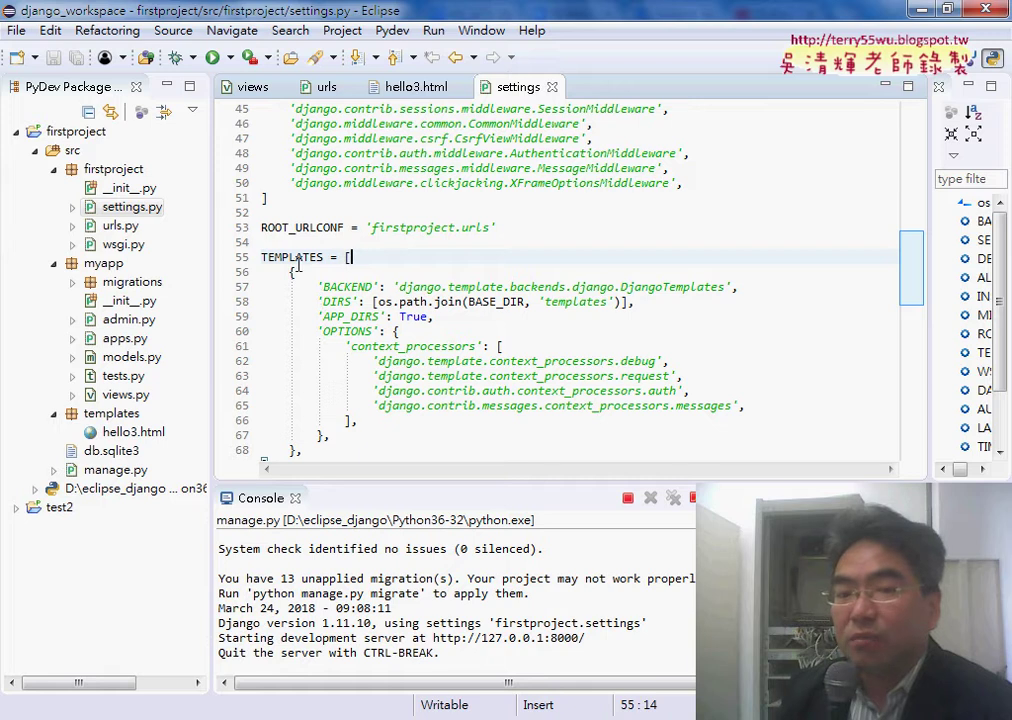
drag(261, 257, 356, 259)
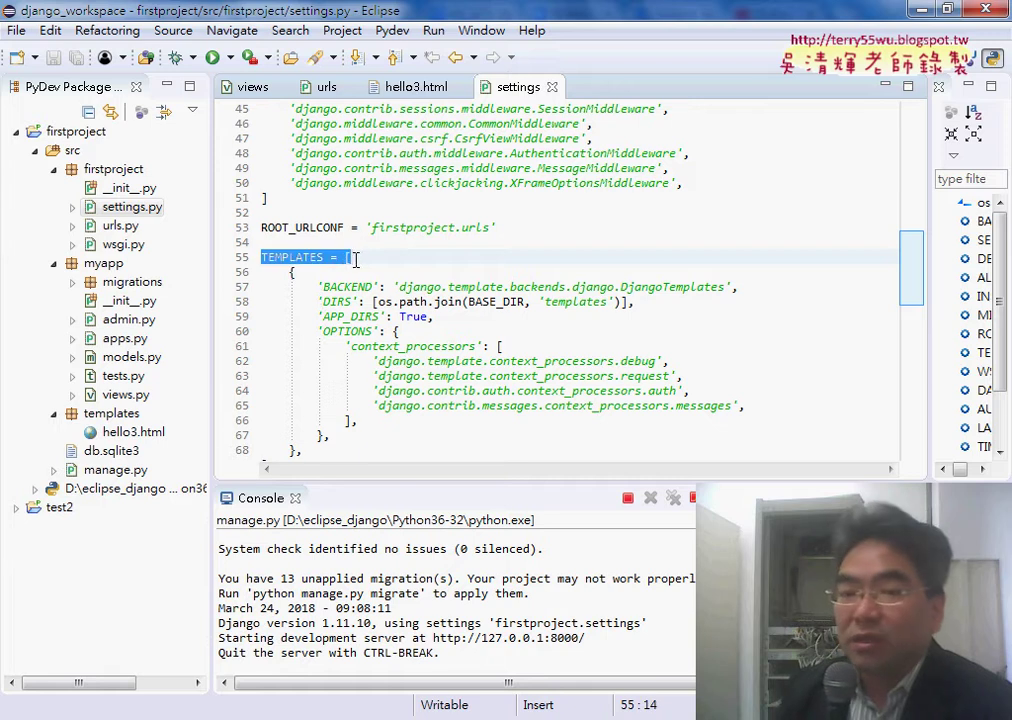
scroll(416, 323, down, 1)
click(350, 213)
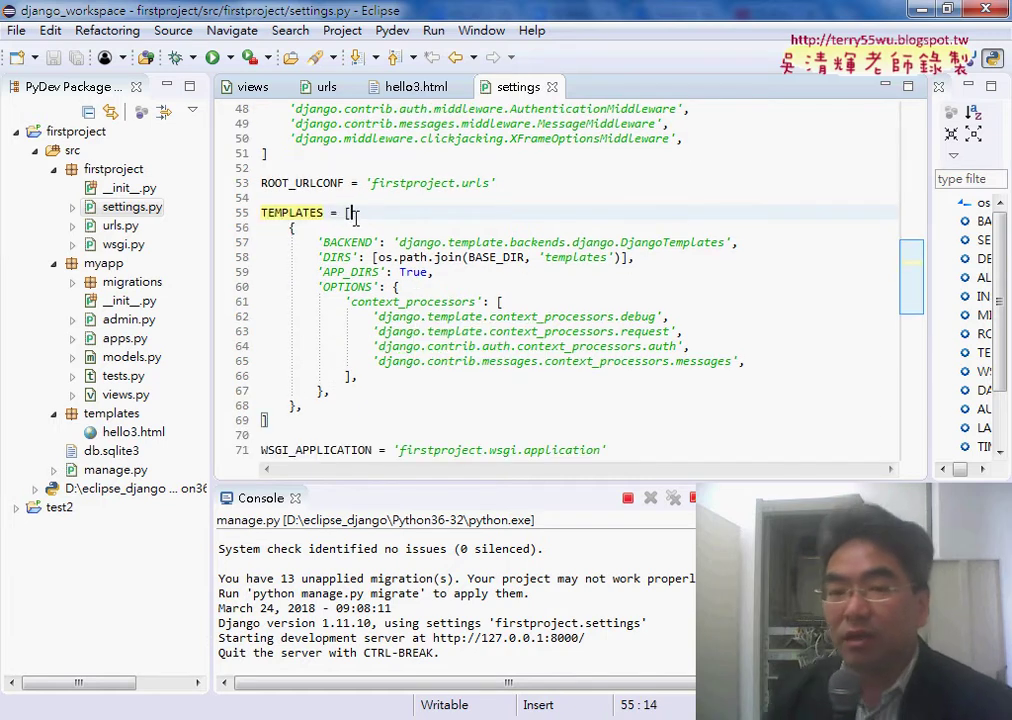
drag(350, 213, 337, 213)
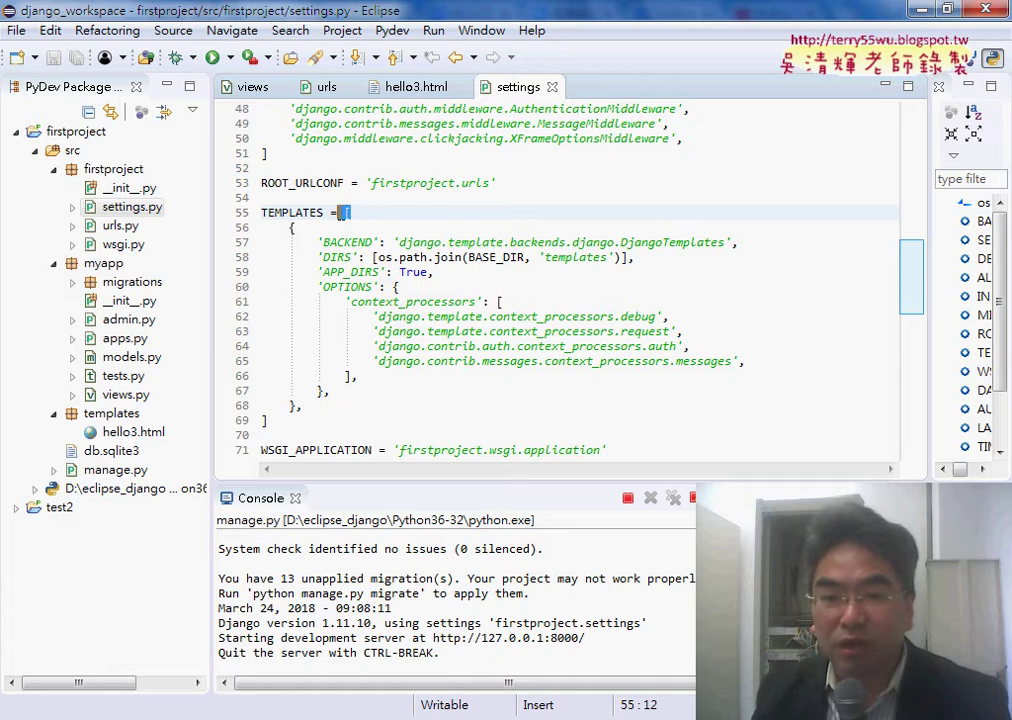
click(293, 229)
click(292, 405)
triple_click(293, 405)
click(297, 406)
Examine the 'DIRS' entry os.path.join(BASE_DIR, 'templates'), highlighting BASE_DIR, templates and the full path
double_click(330, 257)
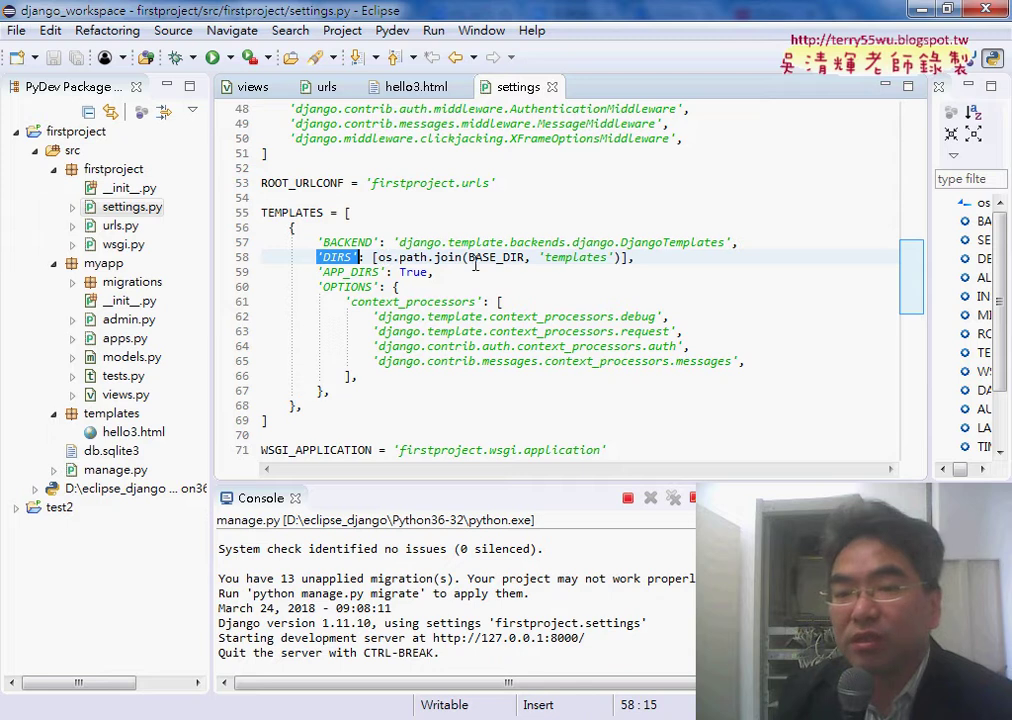
drag(377, 258, 465, 260)
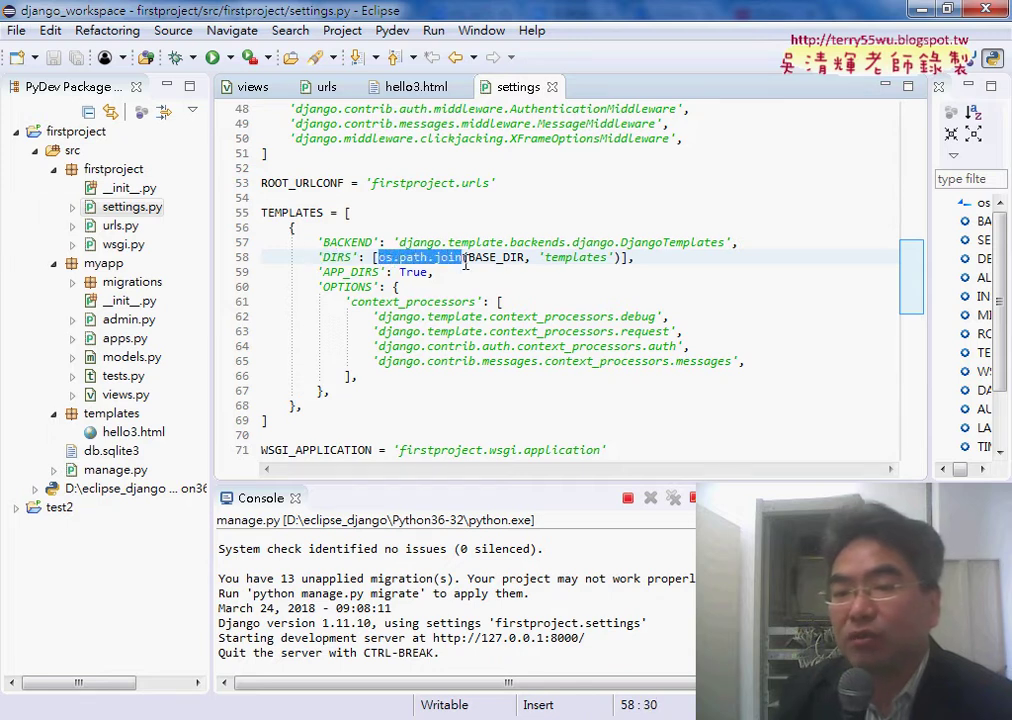
click(527, 258)
drag(516, 258, 470, 260)
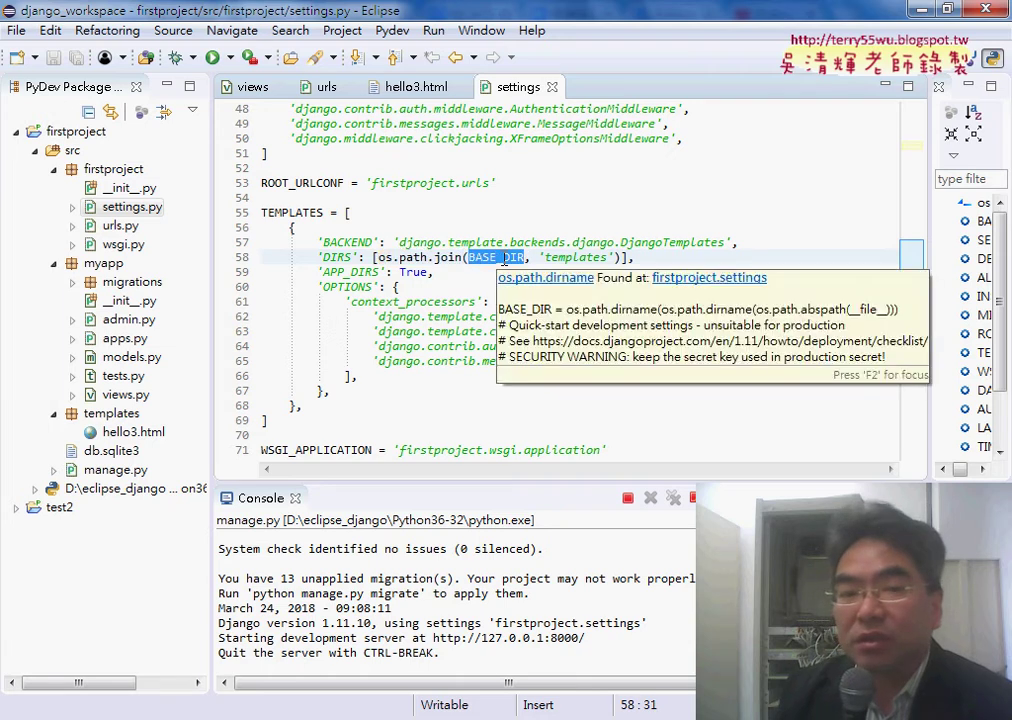
drag(545, 258, 610, 258)
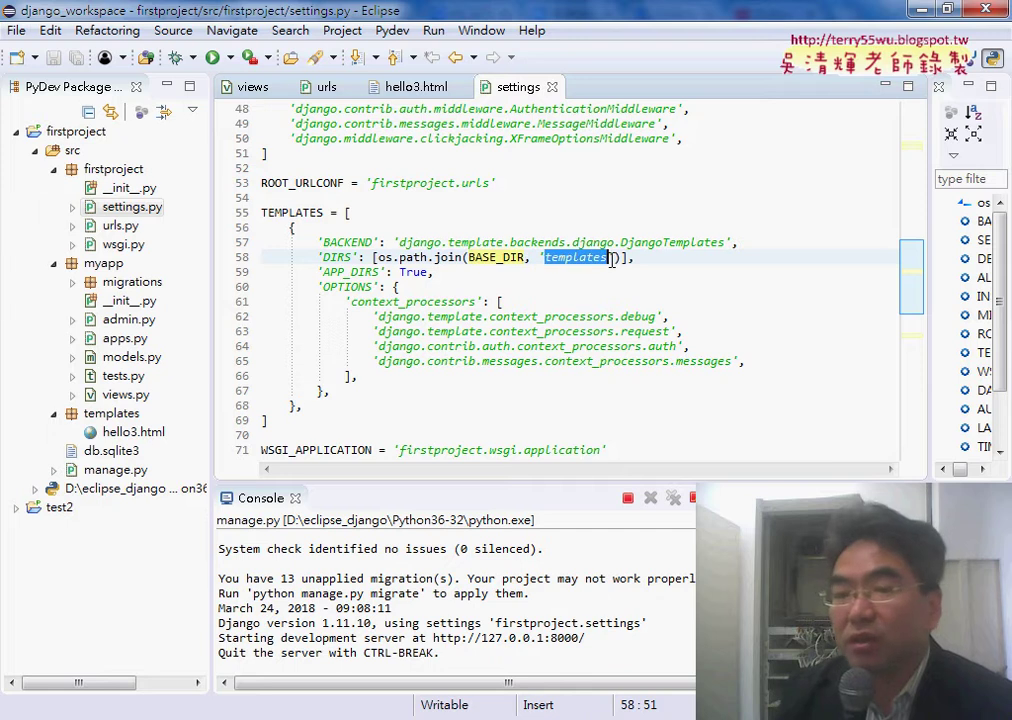
click(540, 261)
drag(320, 258, 637, 260)
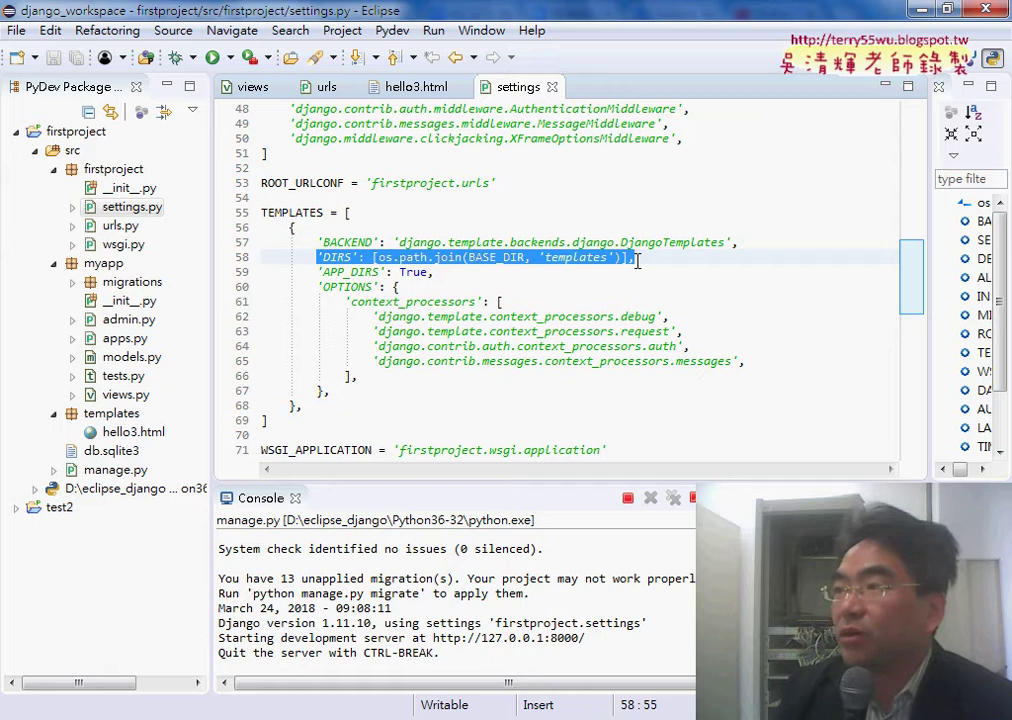
click(637, 260)
drag(378, 257, 454, 258)
click(468, 258)
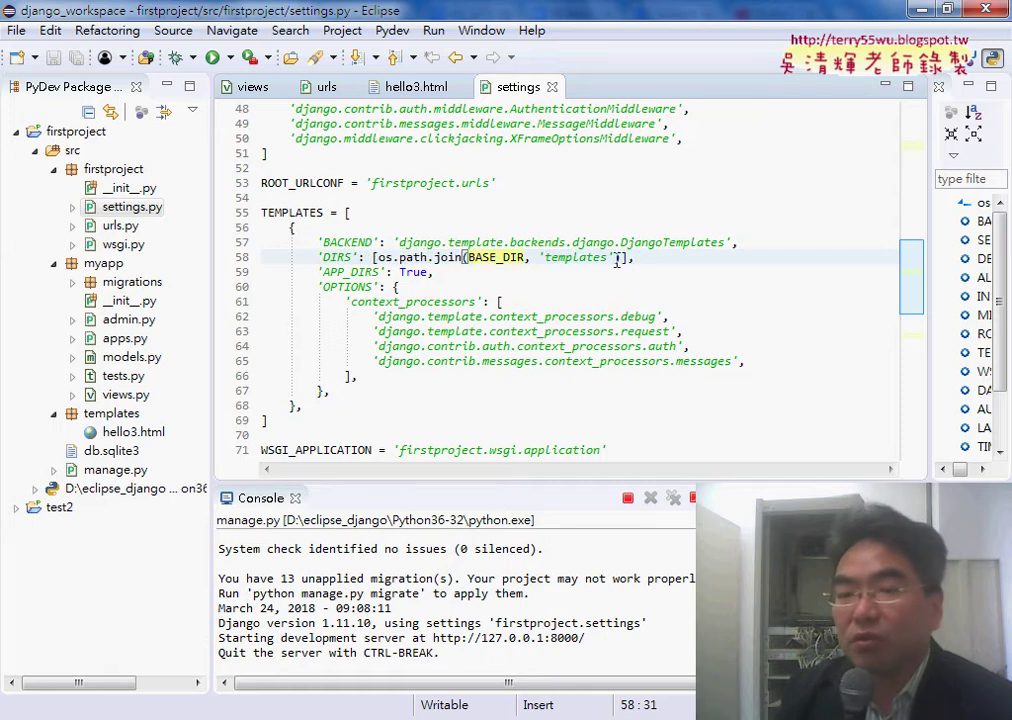
drag(617, 258, 378, 258)
key(ctrl+c)
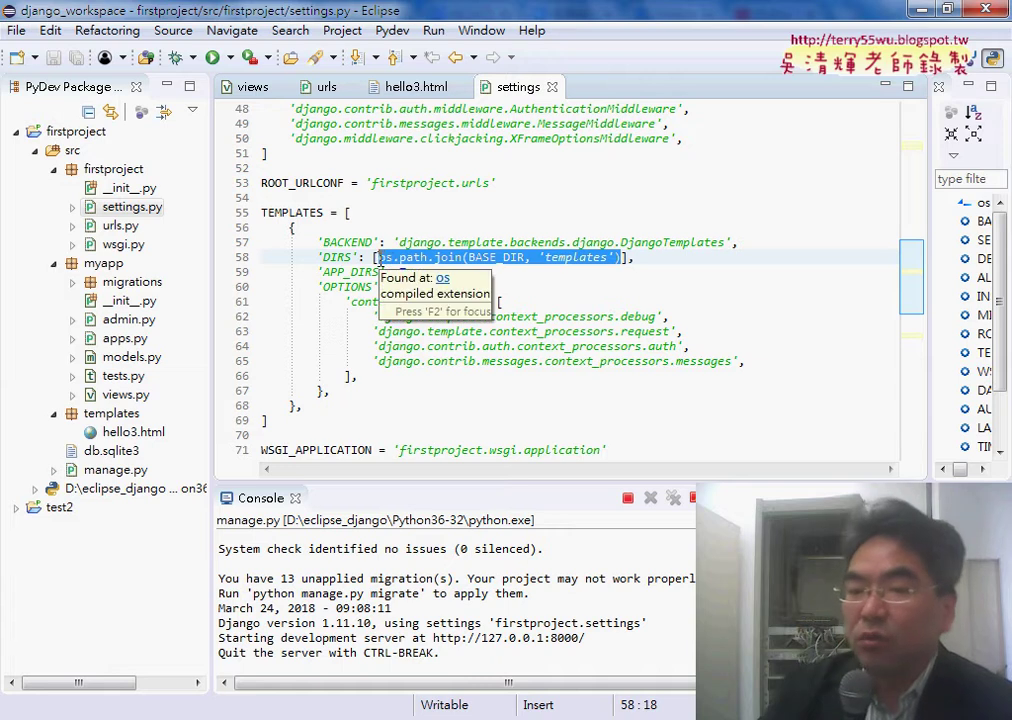
key(Delete)
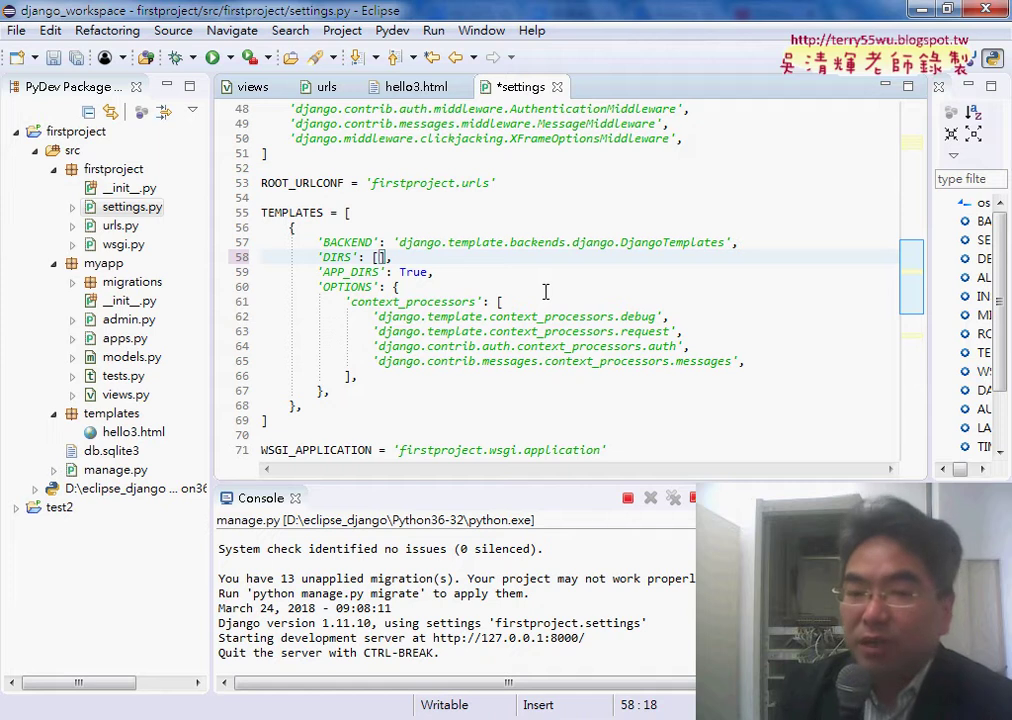
key(ctrl+v)
click(555, 268)
key(ctrl+s)
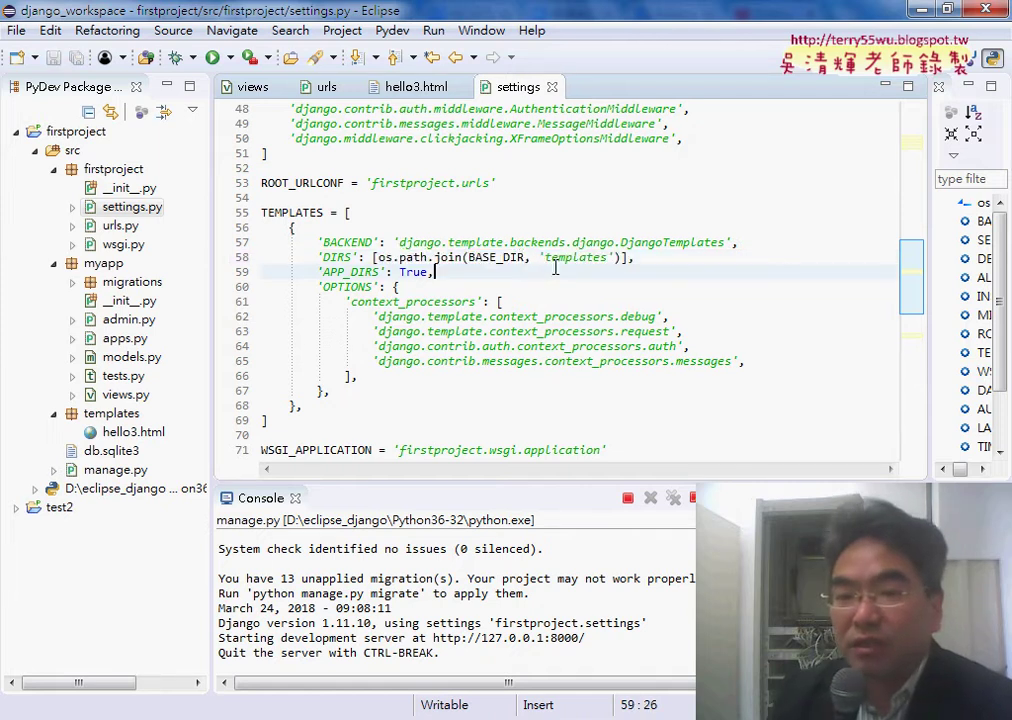
drag(464, 258, 398, 258)
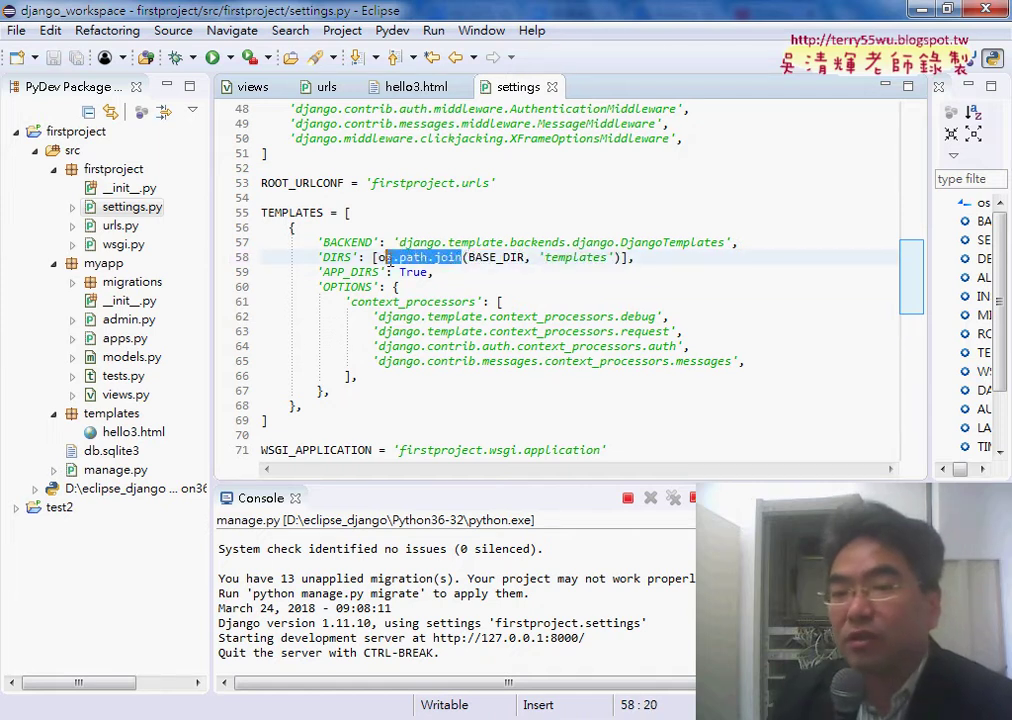
mouse_move(440, 258)
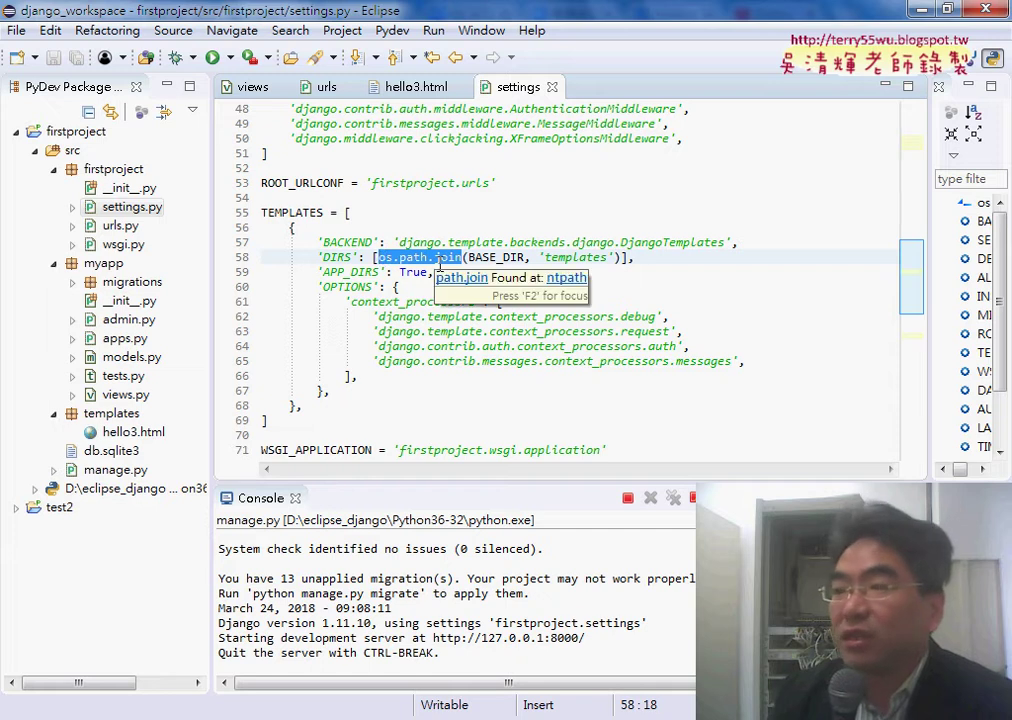
drag(545, 258, 608, 258)
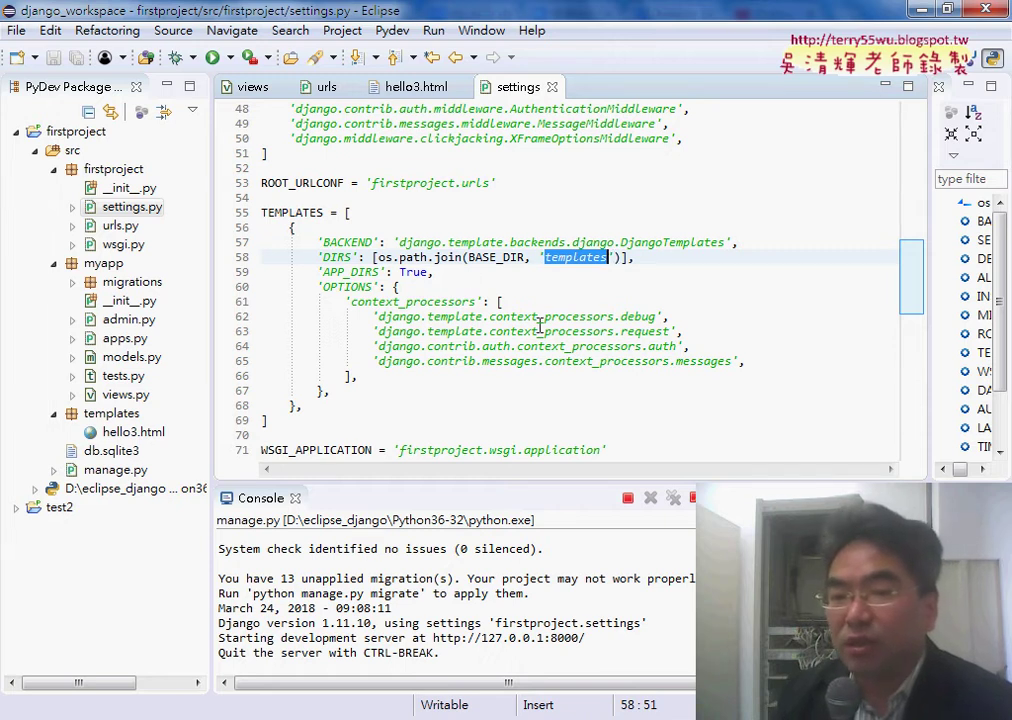
drag(376, 257, 622, 257)
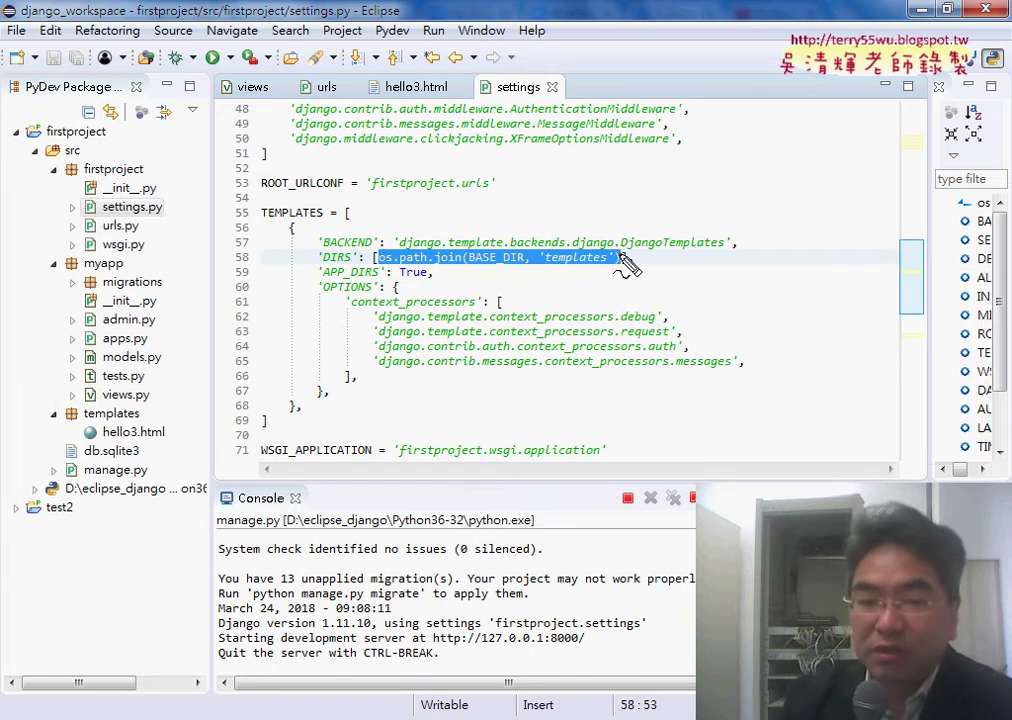
mouse_move(165, 445)
mouse_down()
mouse_move(183, 432)
mouse_move(78, 422)
mouse_up()
mouse_move(330, 253)
mouse_down()
mouse_move(155, 400)
mouse_move(148, 430)
mouse_up()
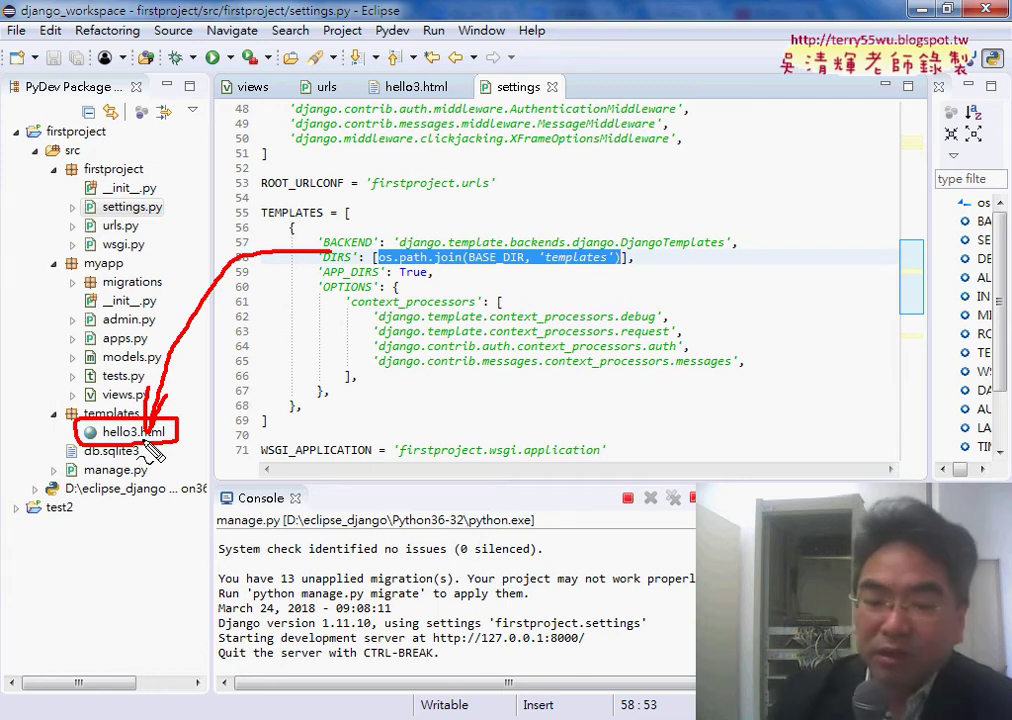
Open hello3.html and highlight the red H1 greeting's {{username}} placeholder on line 3
key(Escape)
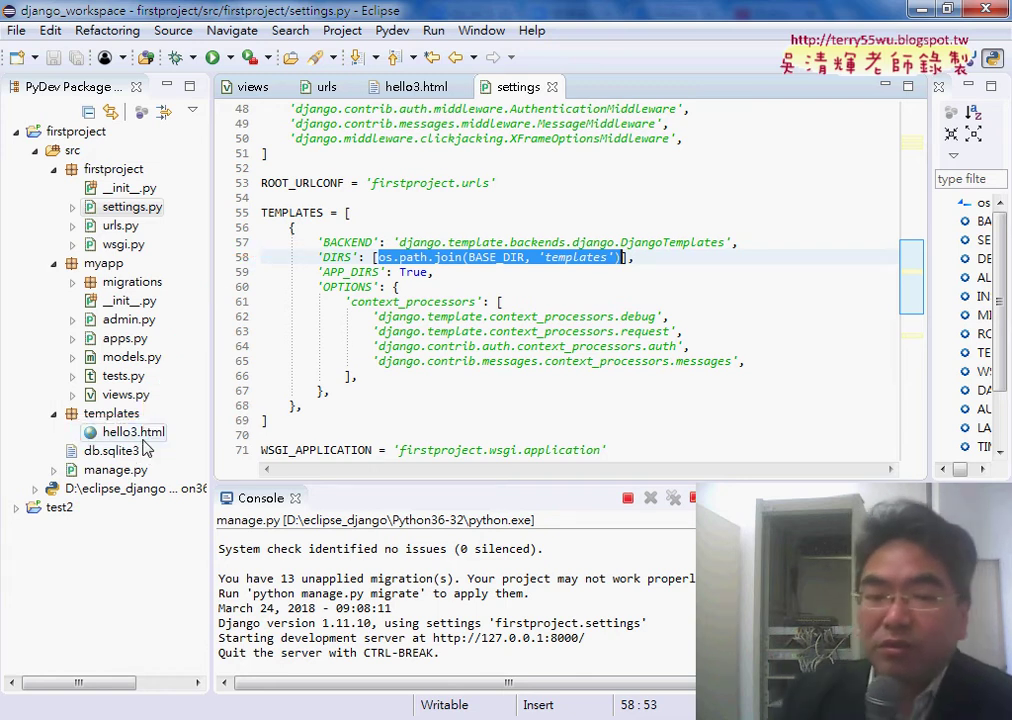
click(143, 440)
double_click(140, 435)
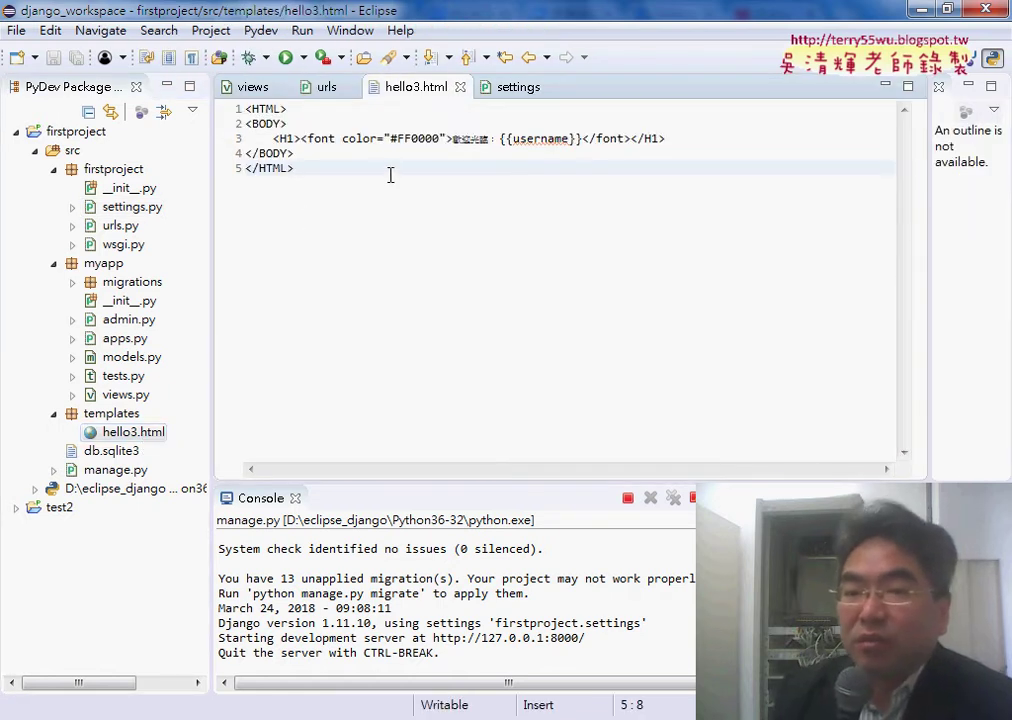
drag(452, 141, 576, 140)
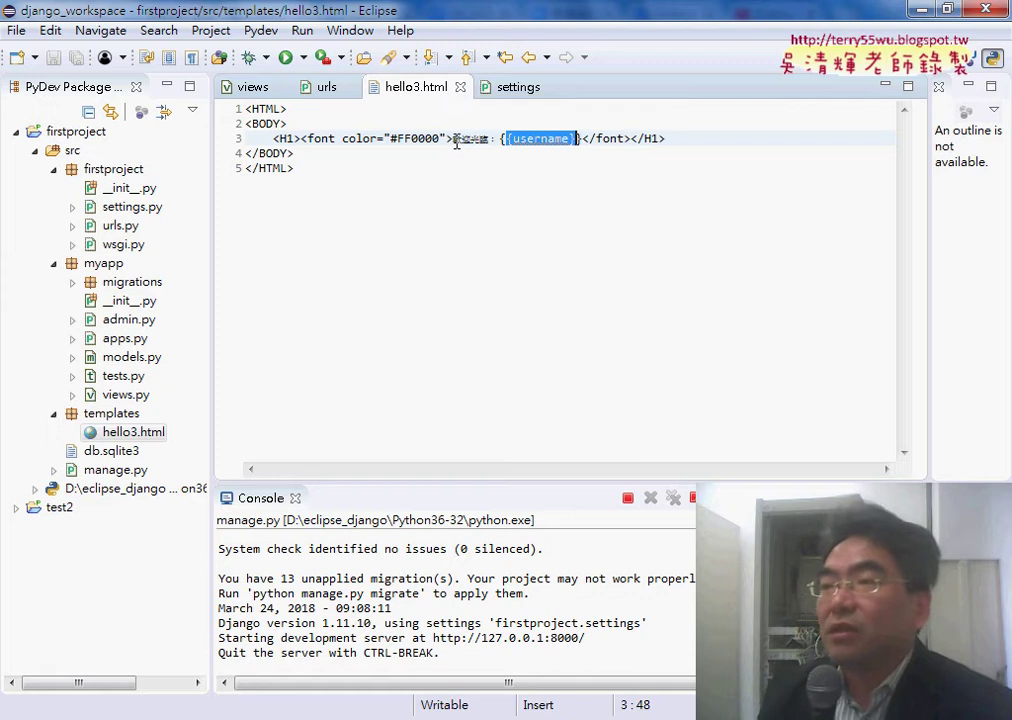
click(463, 295)
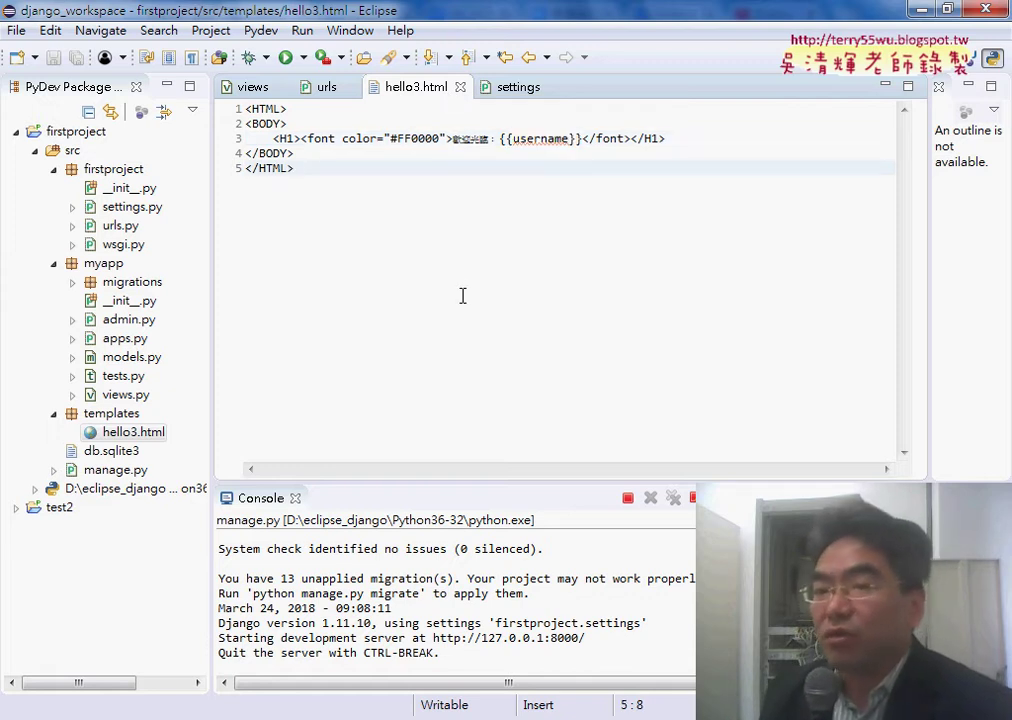
drag(509, 143, 577, 143)
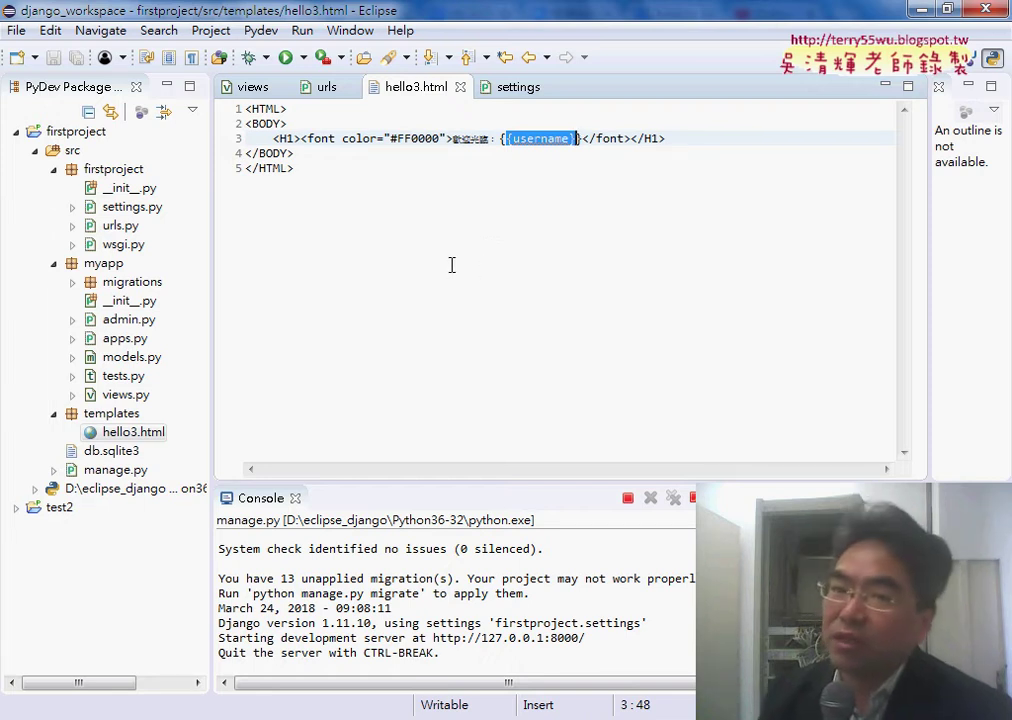
click(674, 139)
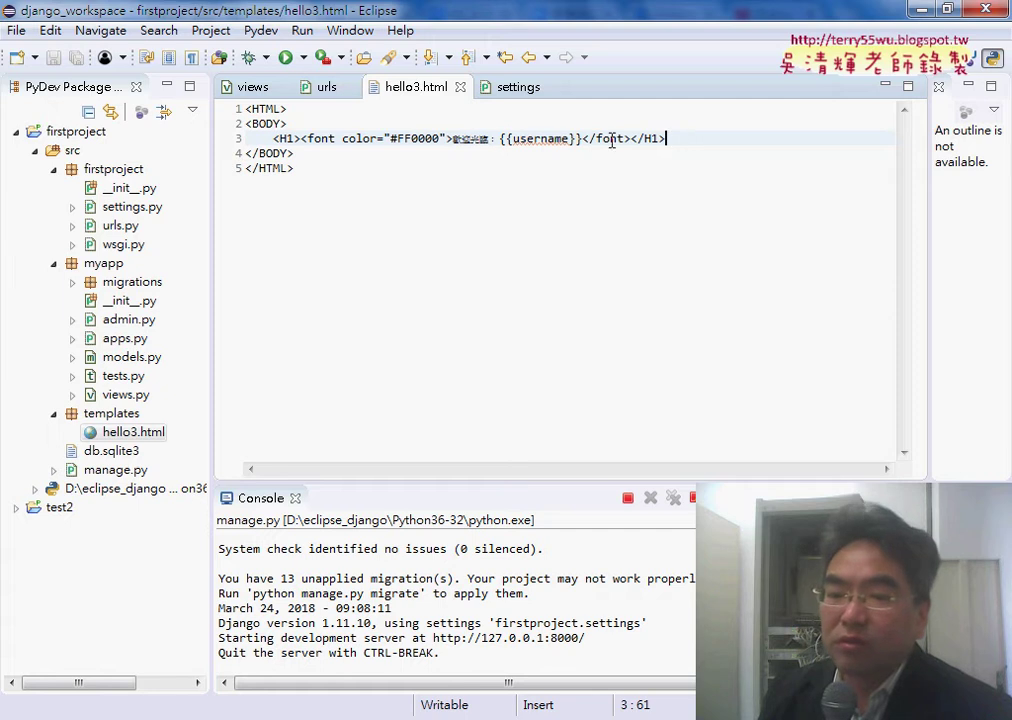
drag(497, 482, 500, 247)
drag(585, 422, 441, 425)
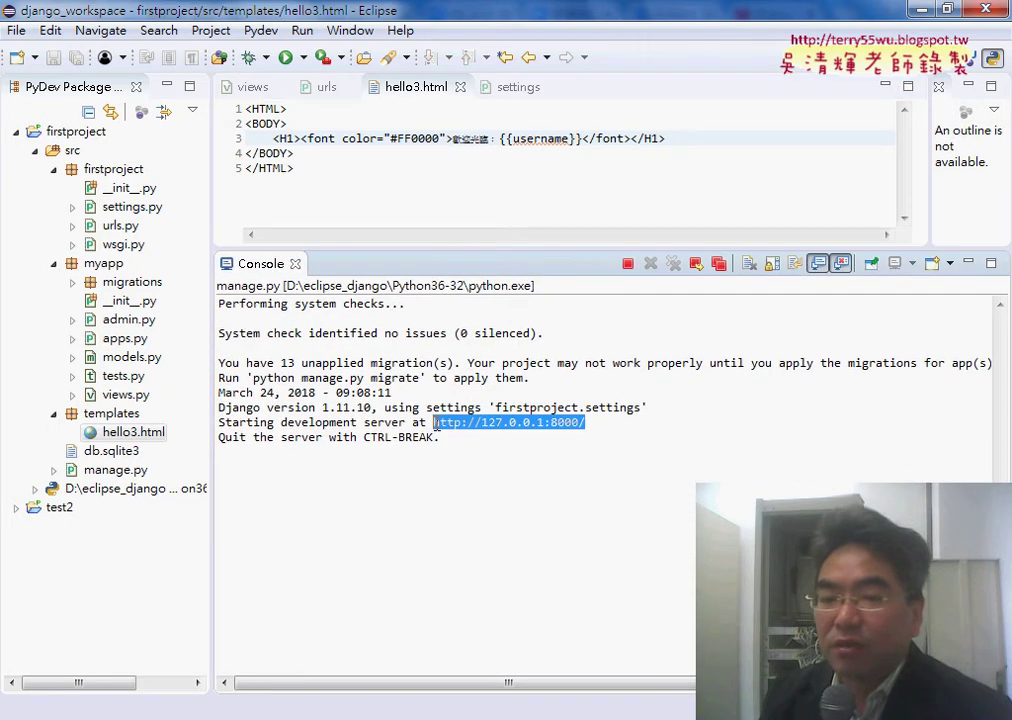
right_click(515, 430)
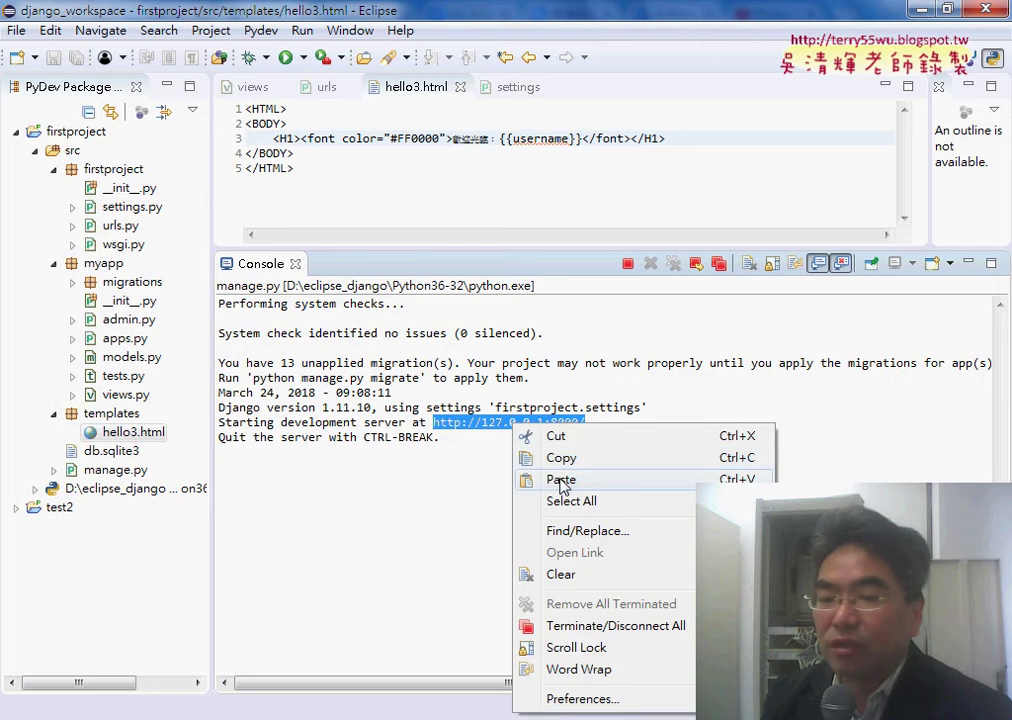
click(562, 458)
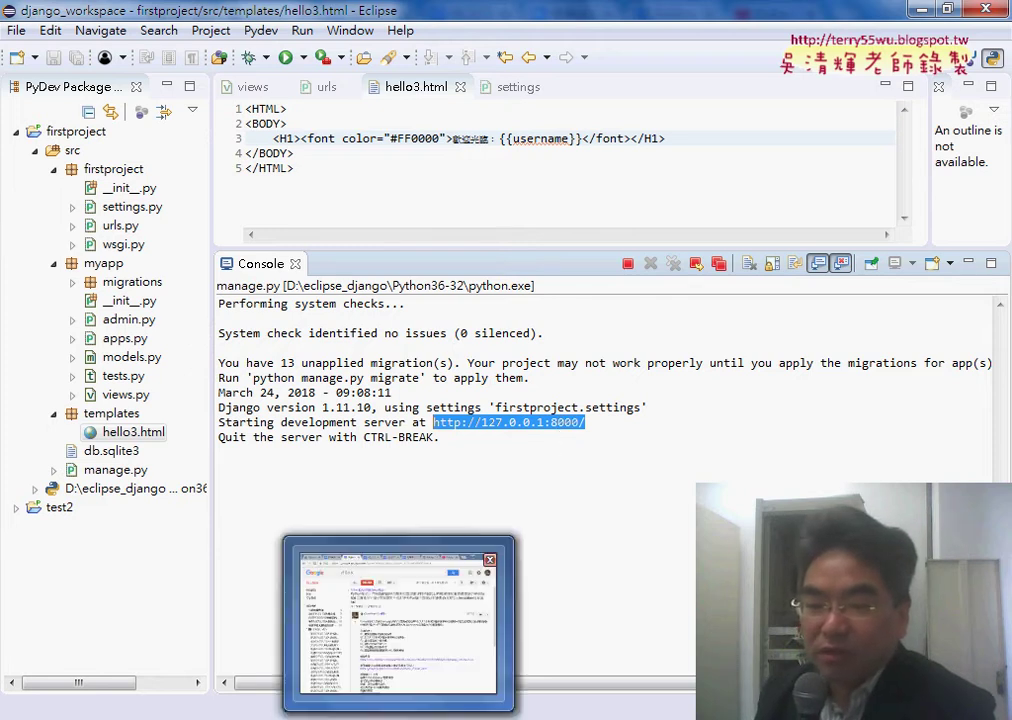
In a new Chrome tab, switch to Chinese input and Google the instructor's name
click(400, 650)
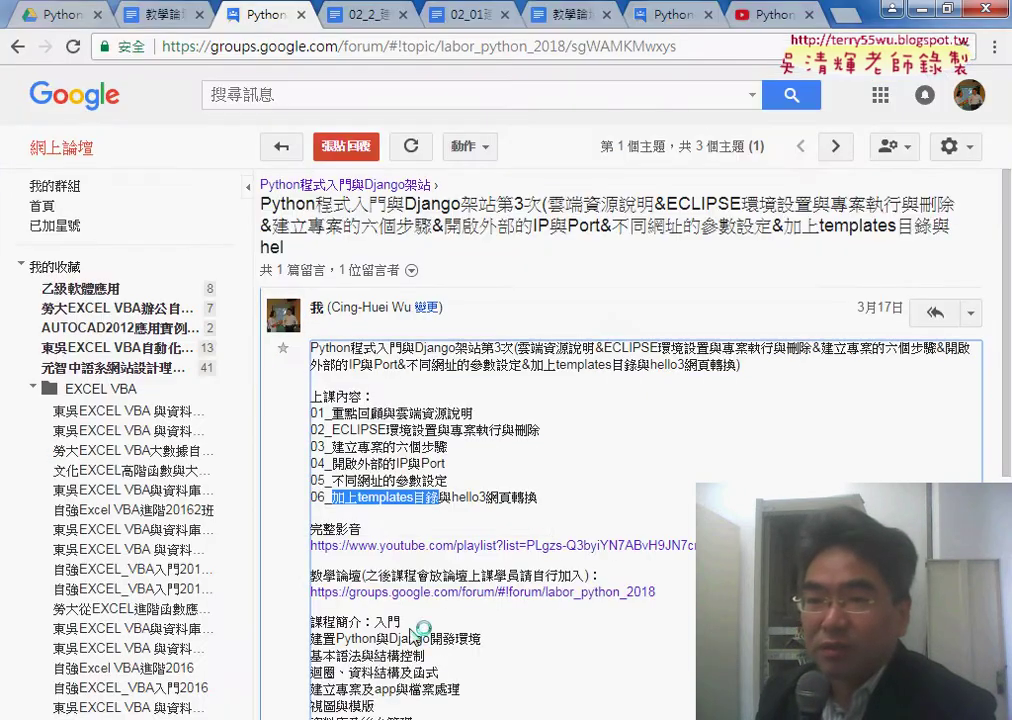
click(846, 18)
text(x)
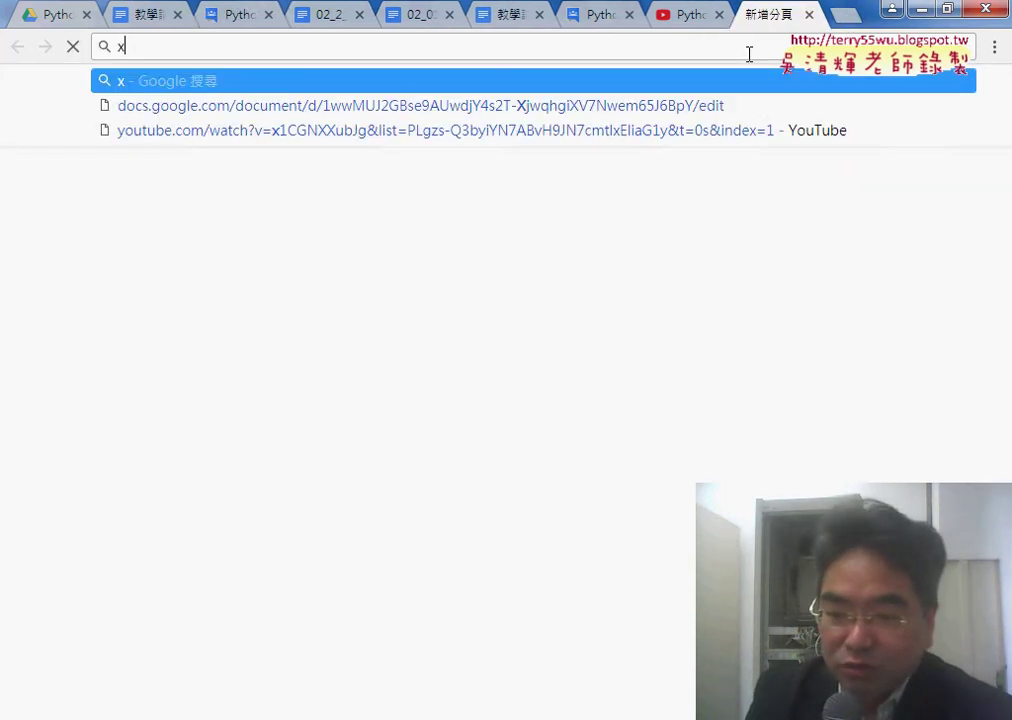
key(BackSpace)
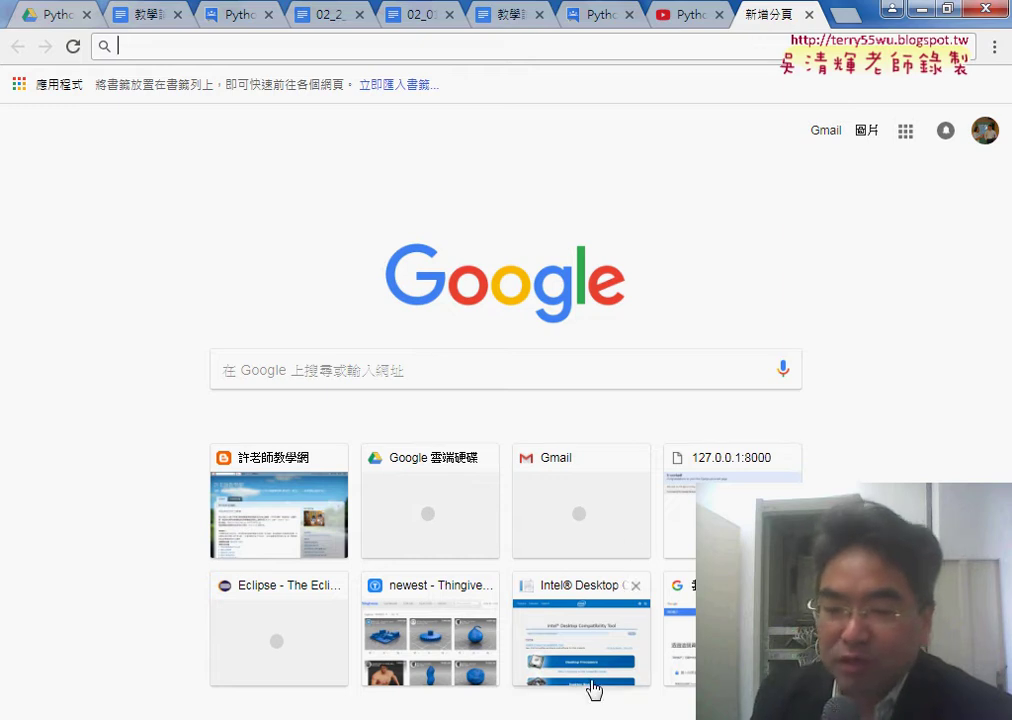
click(558, 718)
click(566, 712)
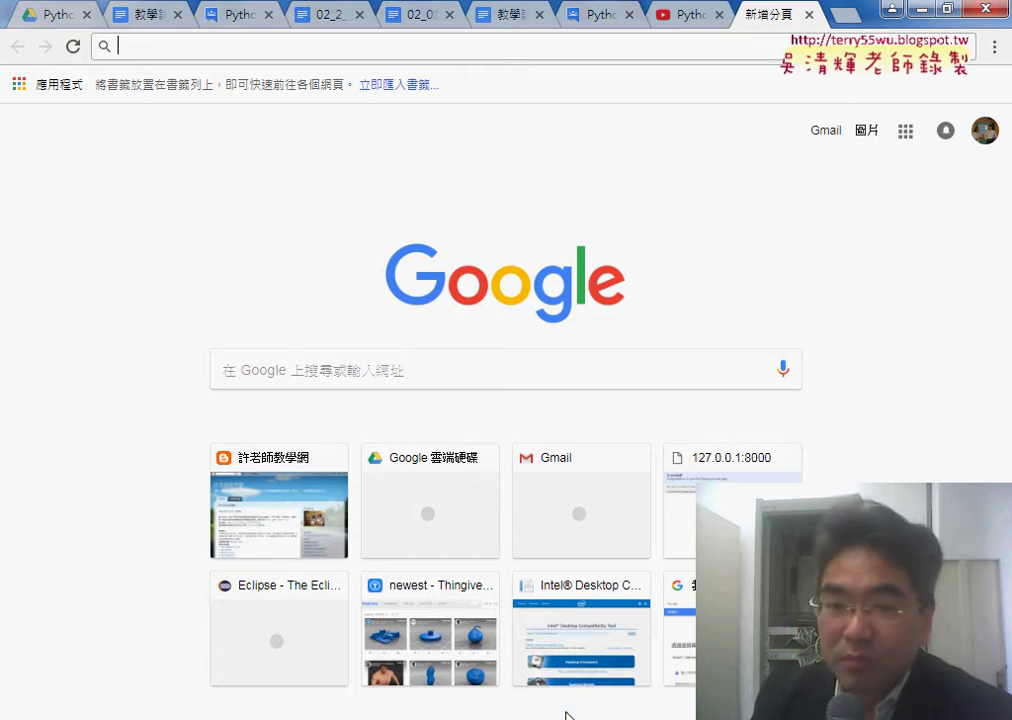
click(284, 36)
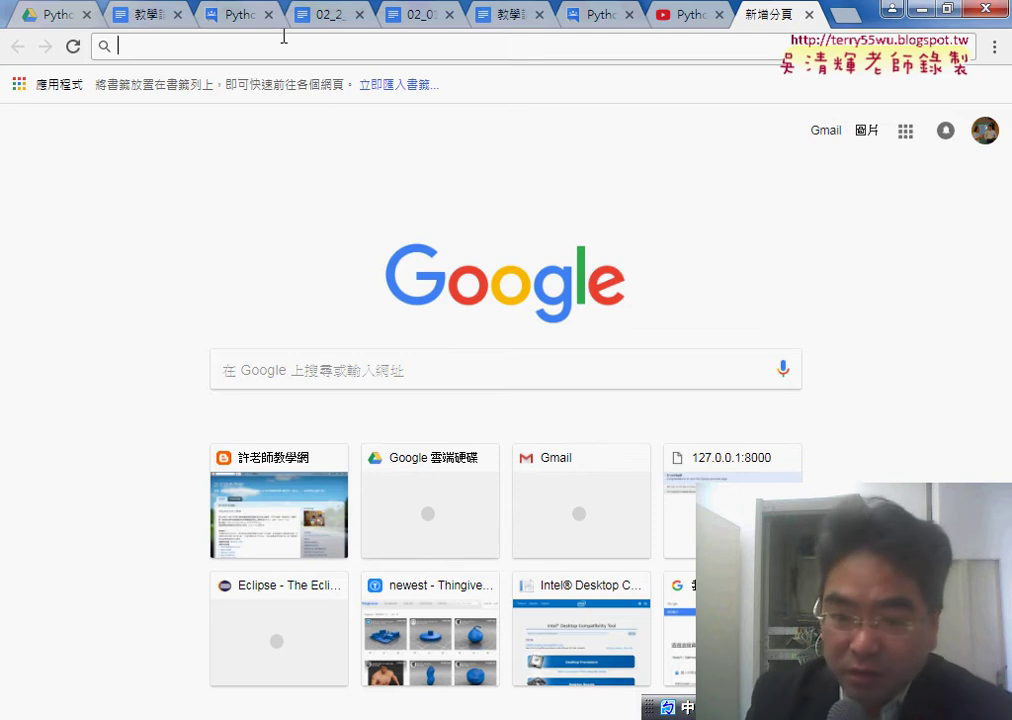
text(無為)
text(吳老師)
key(Return)
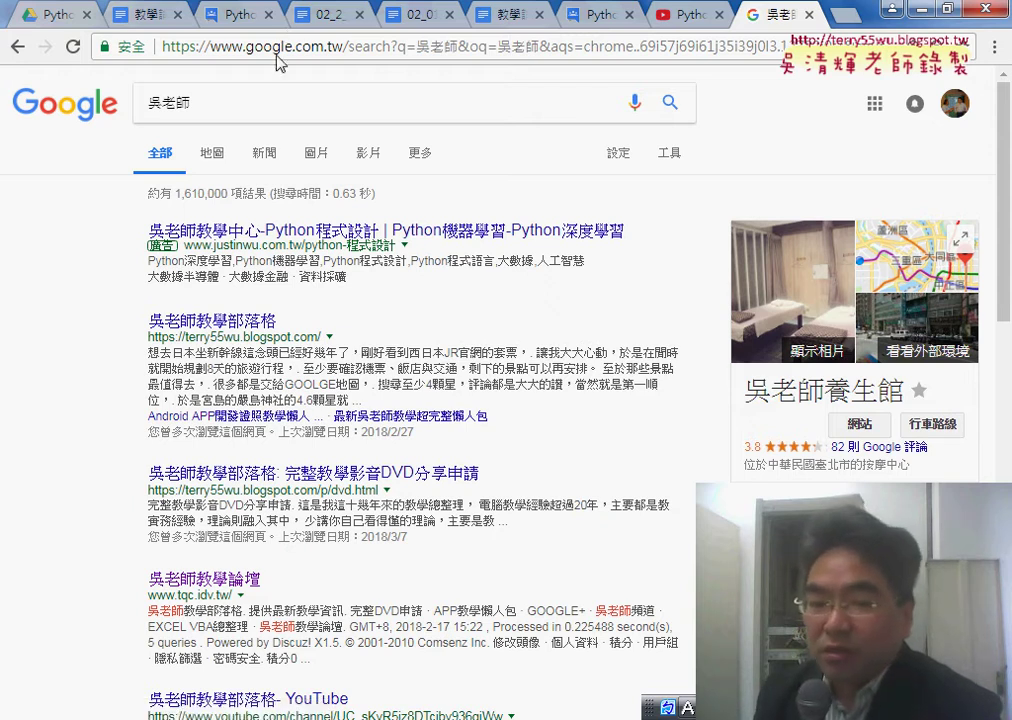
click(212, 582)
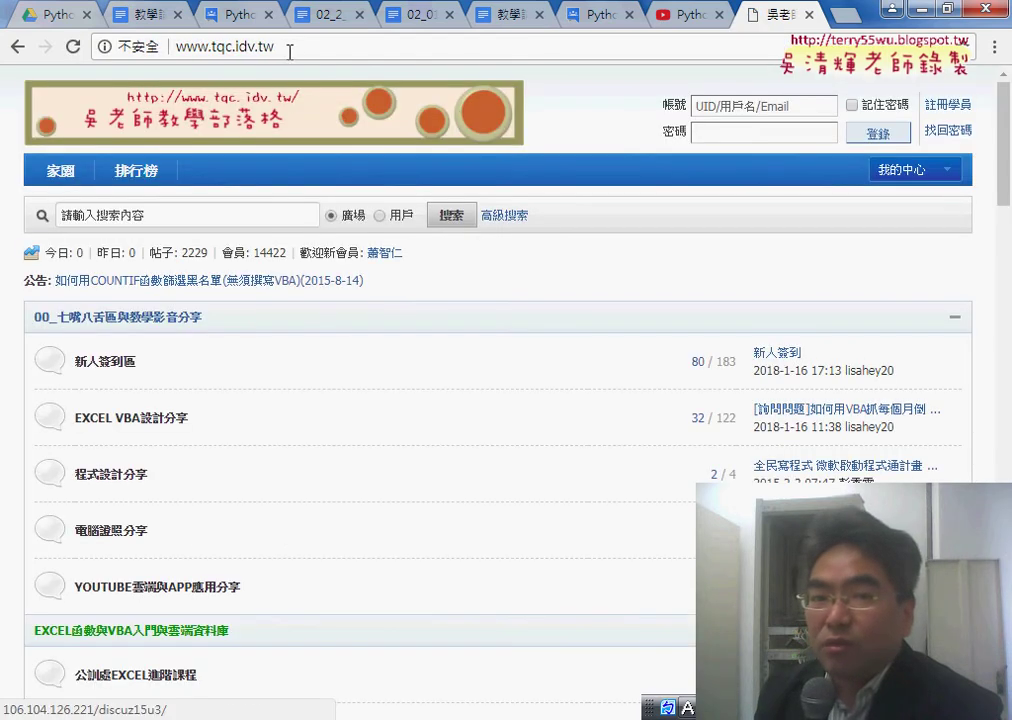
drag(274, 46, 176, 46)
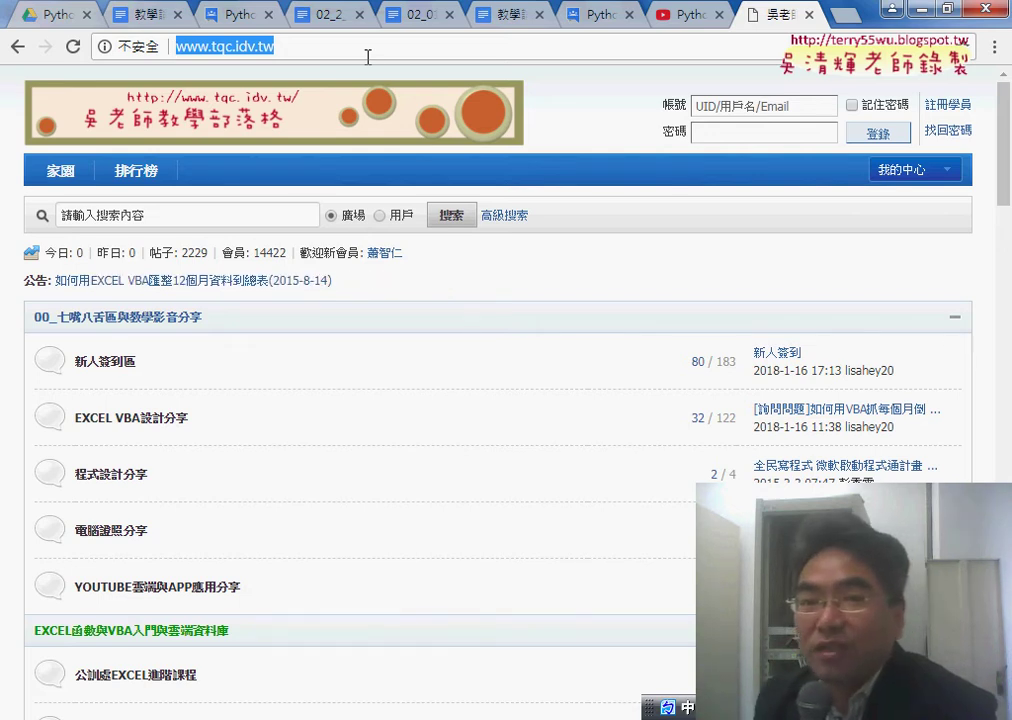
click(236, 46)
mouse_move(236, 46)
mouse_down()
mouse_move(296, 46)
mouse_move(172, 46)
mouse_up()
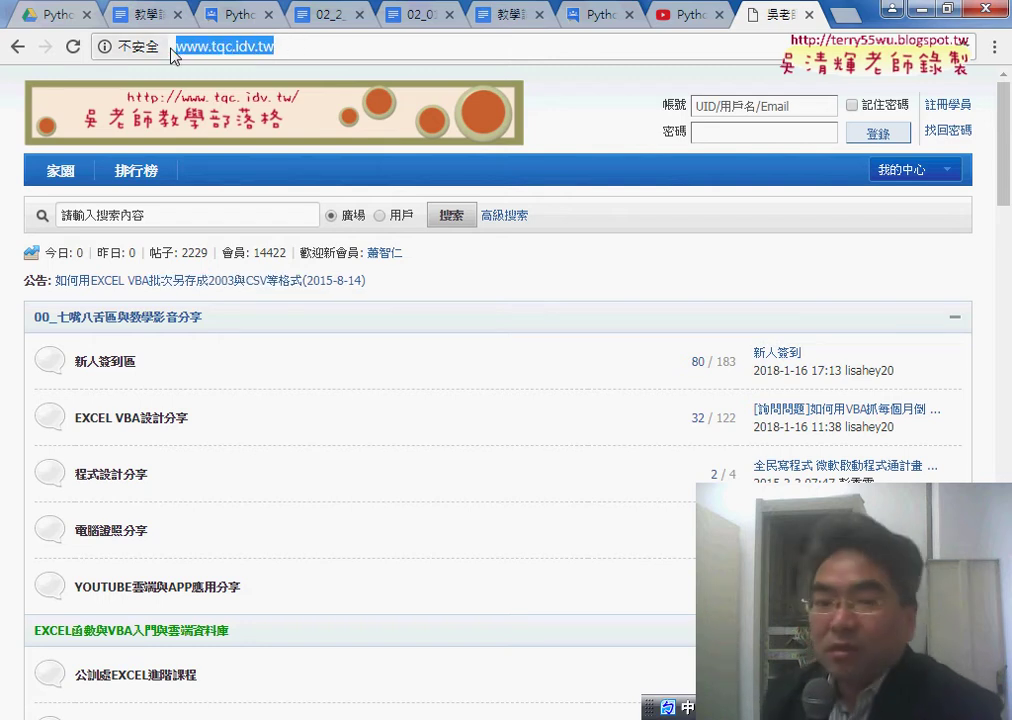
Browse a few EXCEL VBA辦公室自動化 board threads, then navigate back to the forum home page
scroll(303, 447, down, 3)
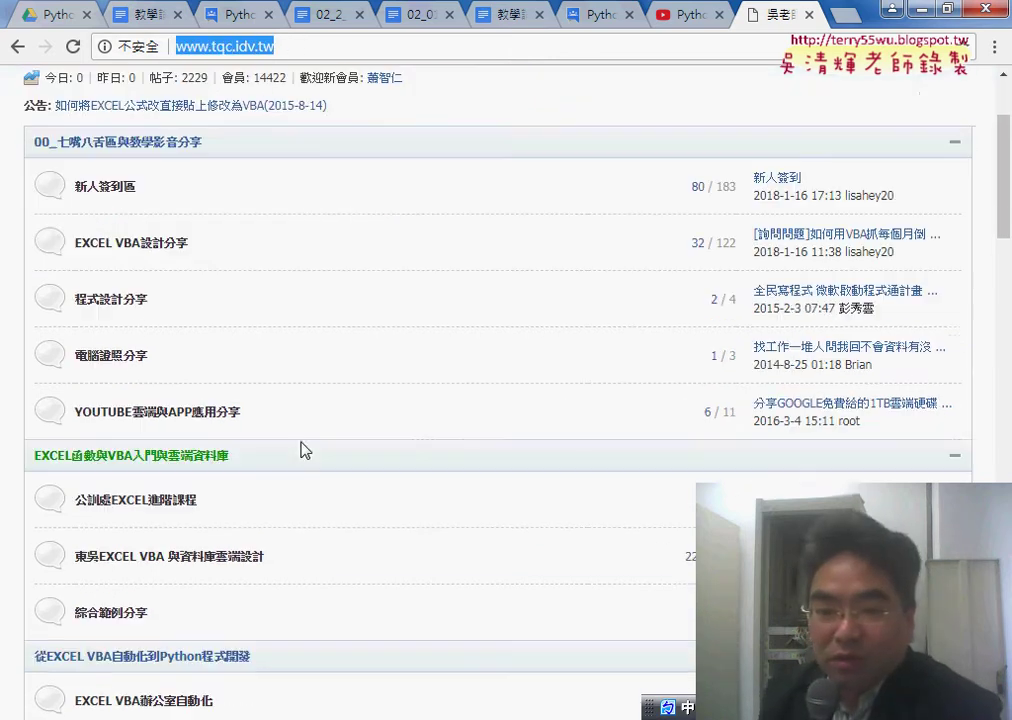
click(147, 583)
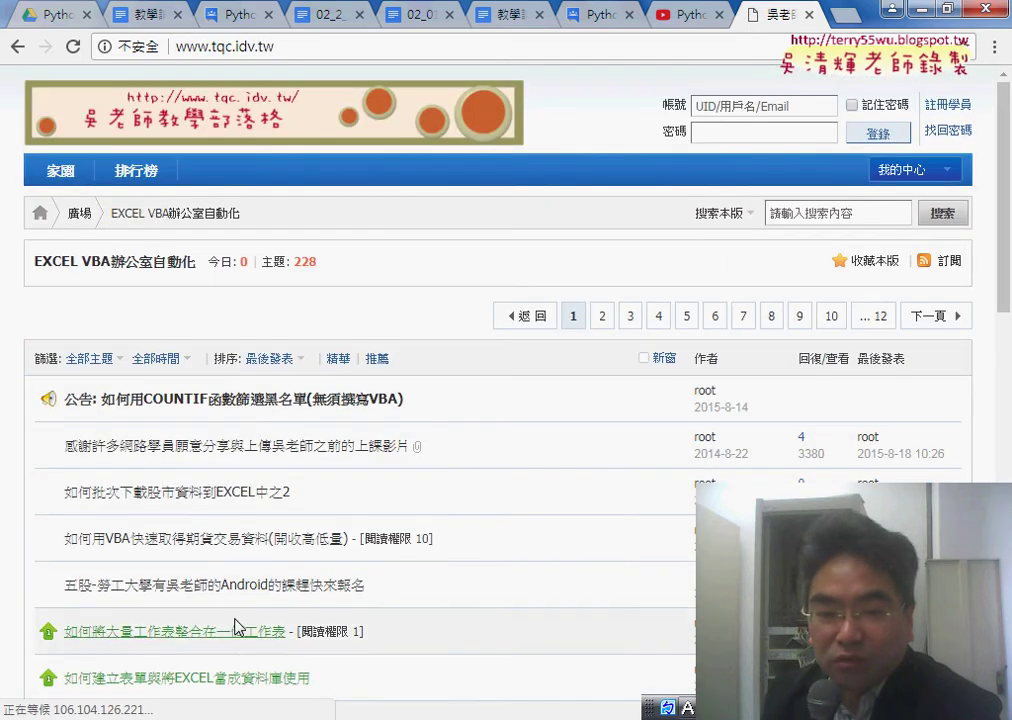
scroll(228, 620, down, 4)
click(255, 546)
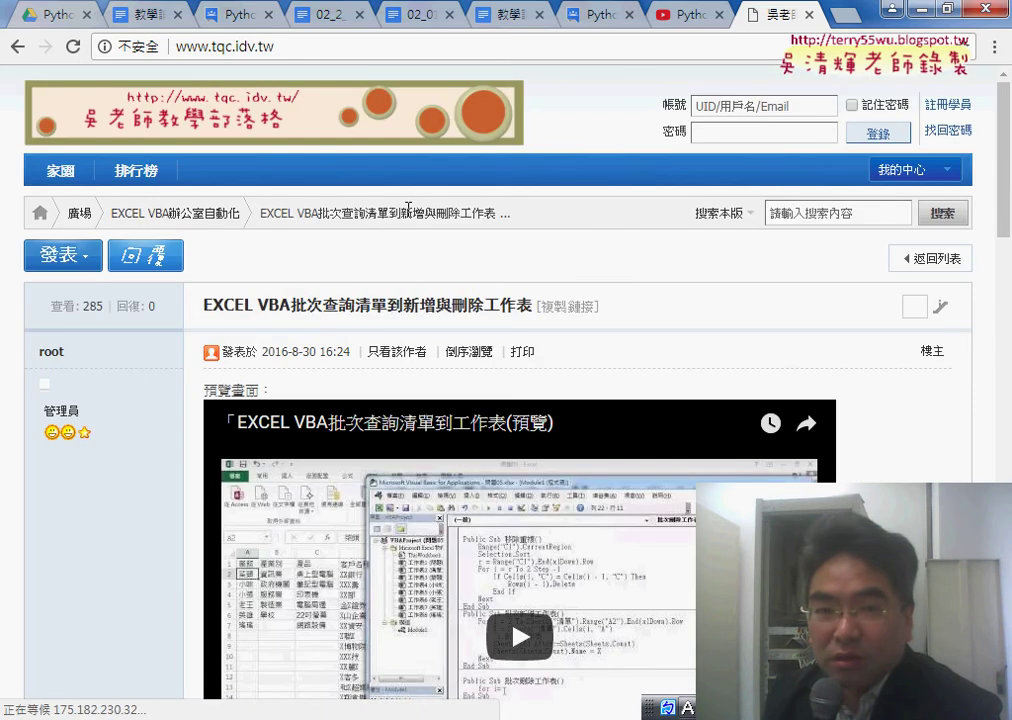
click(15, 46)
scroll(219, 400, down, 4)
click(218, 432)
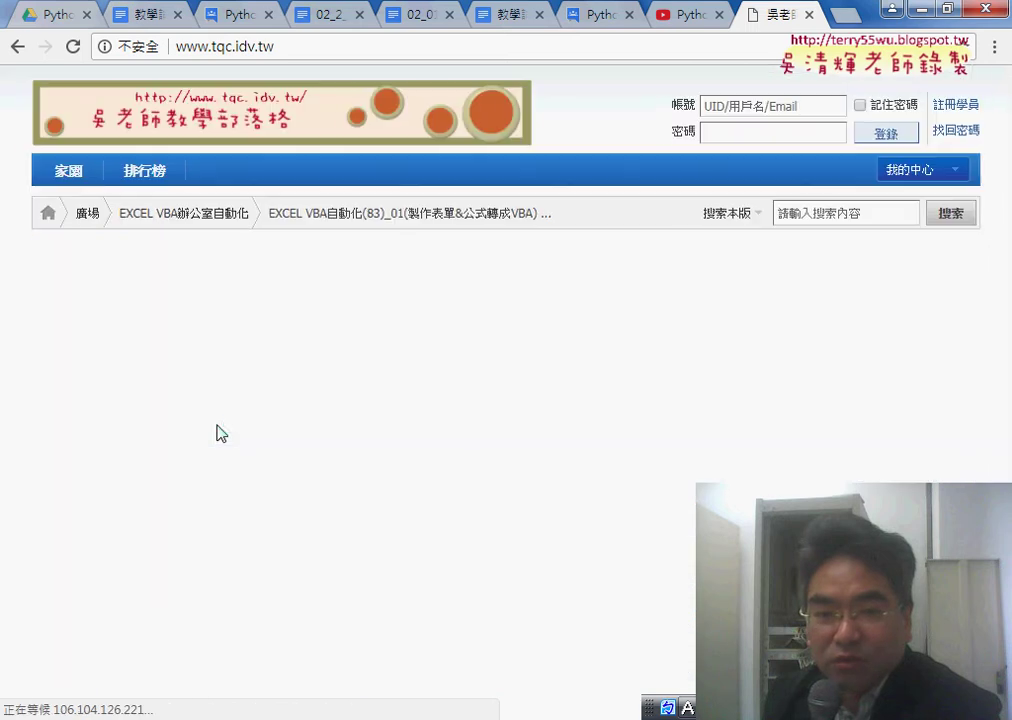
click(340, 305)
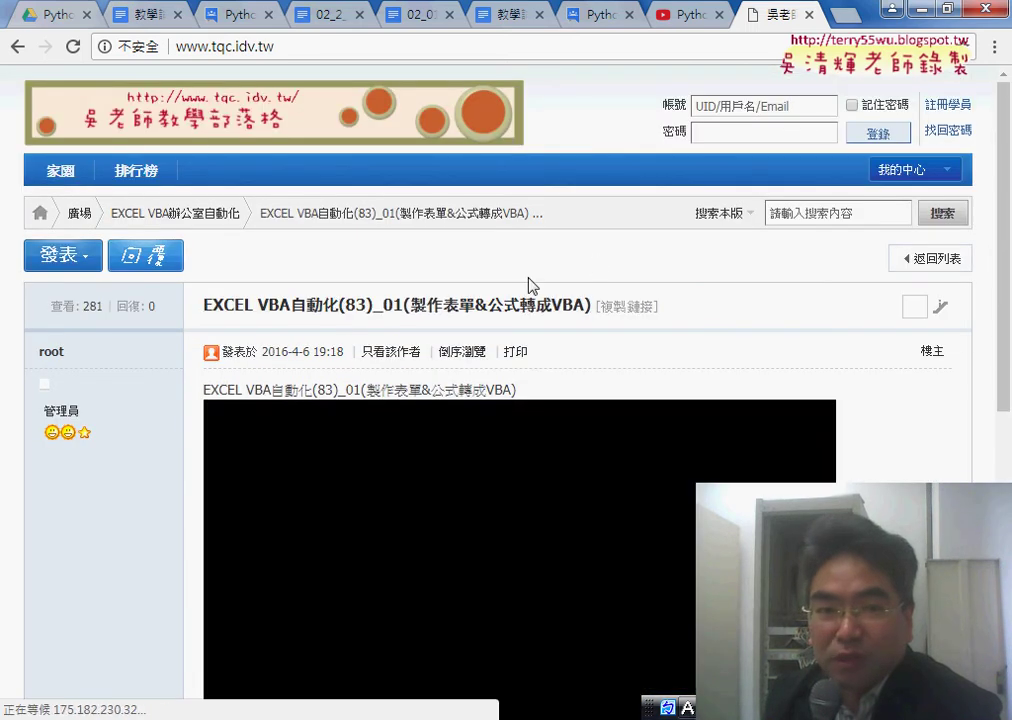
click(17, 46)
click(17, 46)
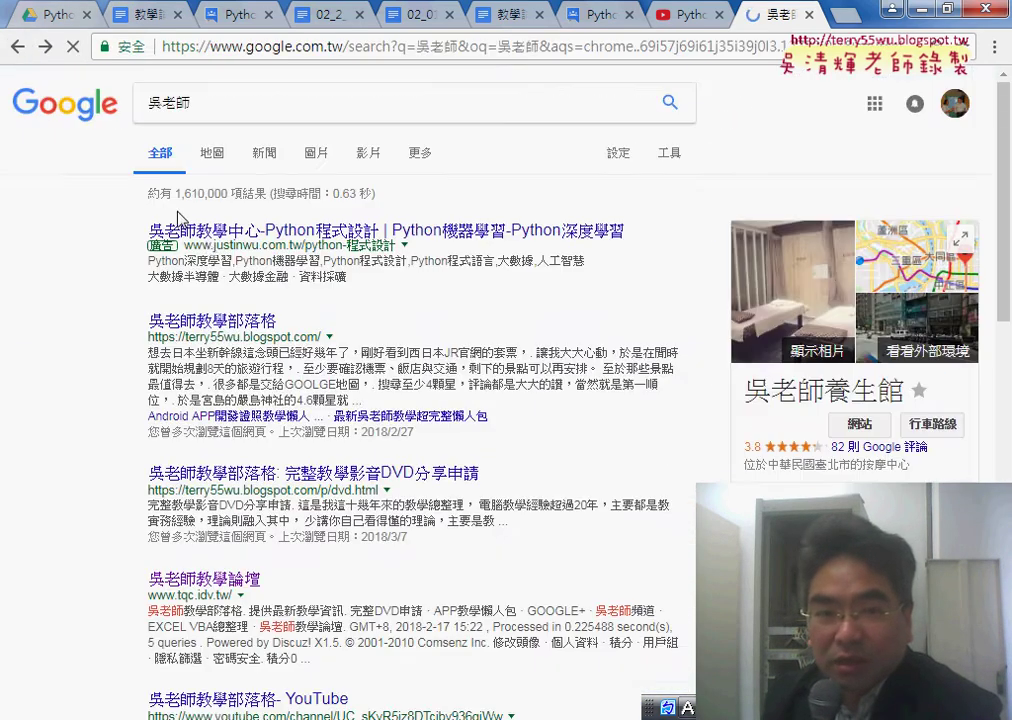
click(45, 46)
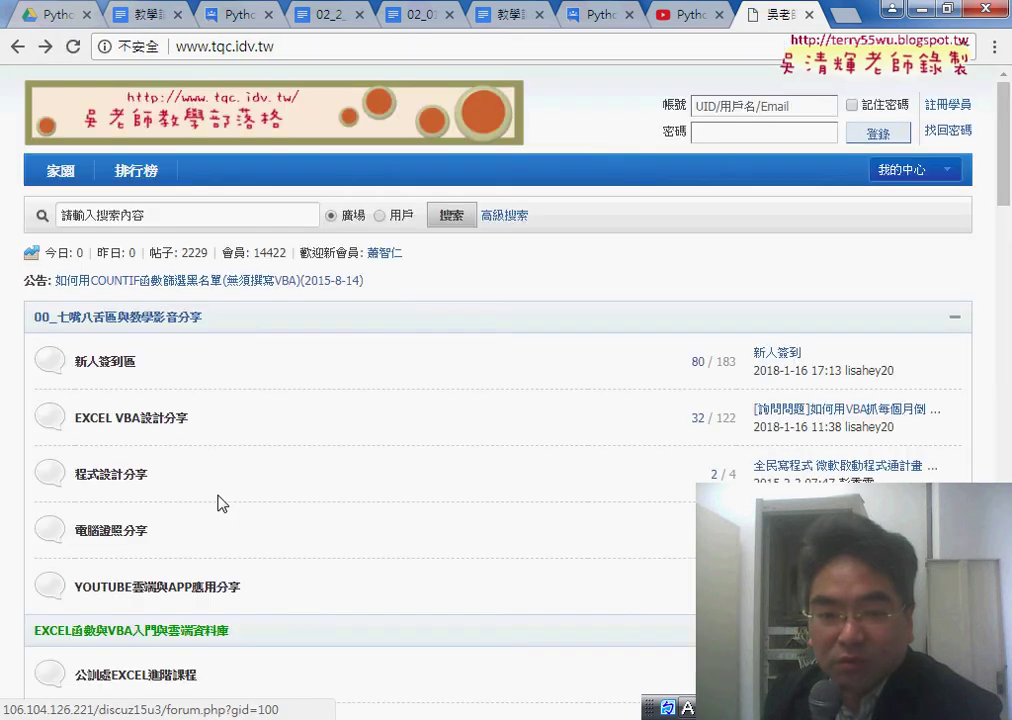
scroll(226, 500, down, 3)
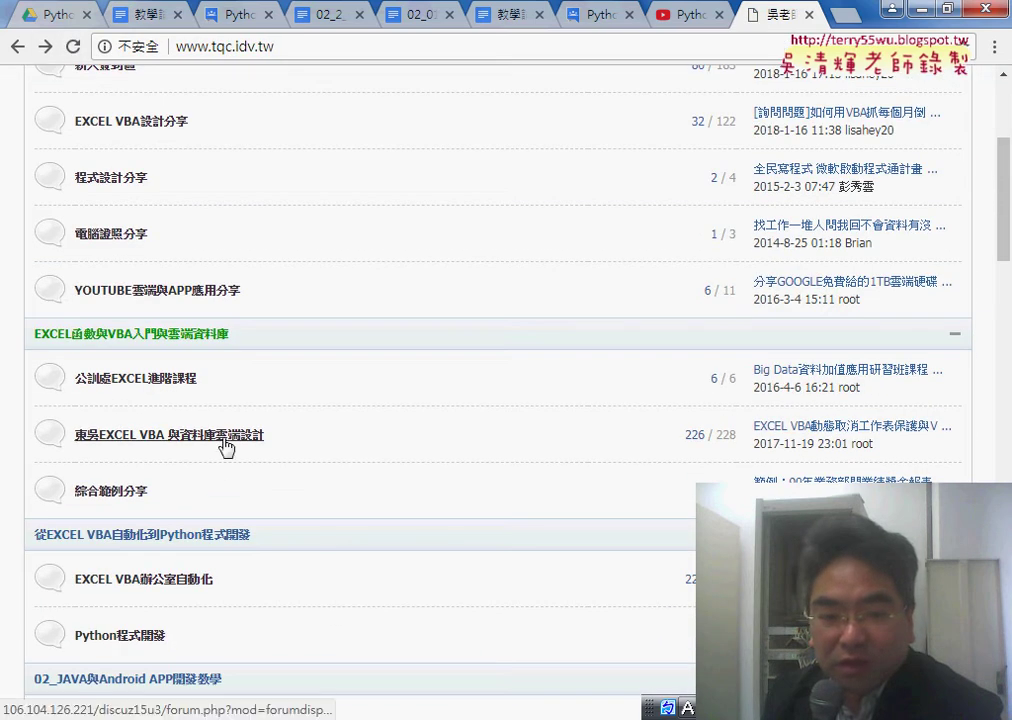
scroll(210, 542, up, 3)
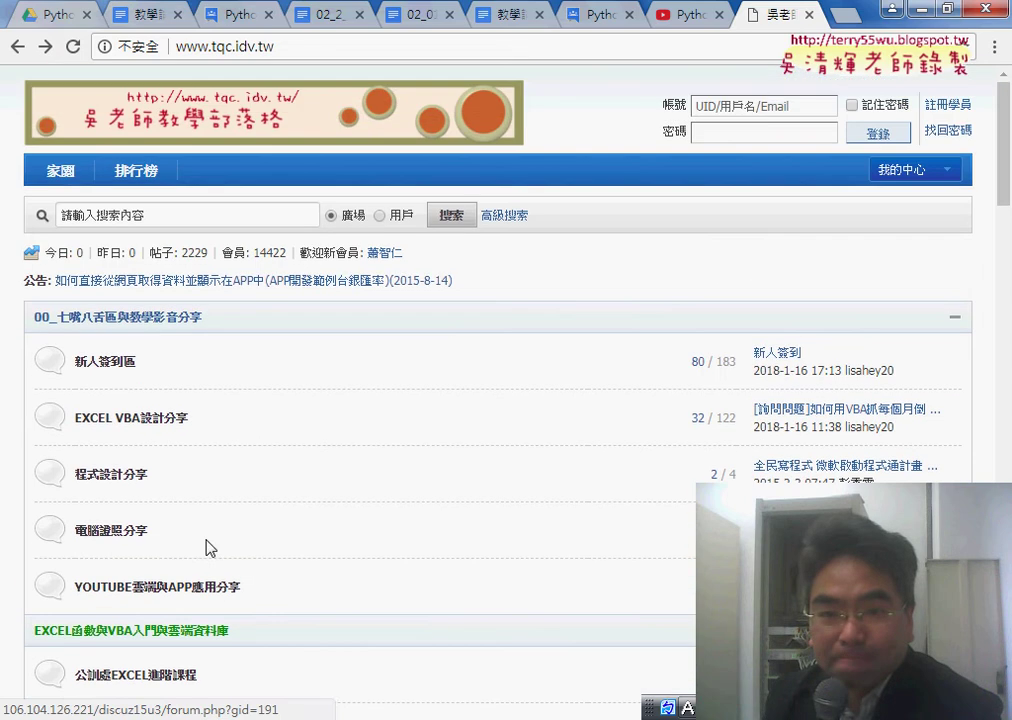
click(300, 118)
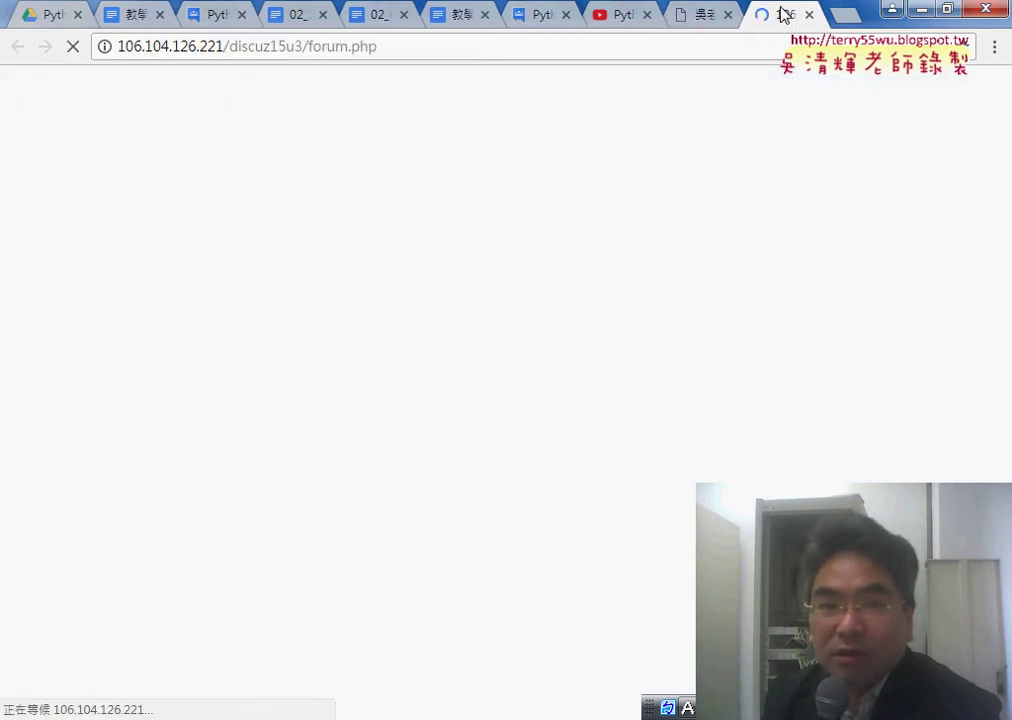
click(266, 50)
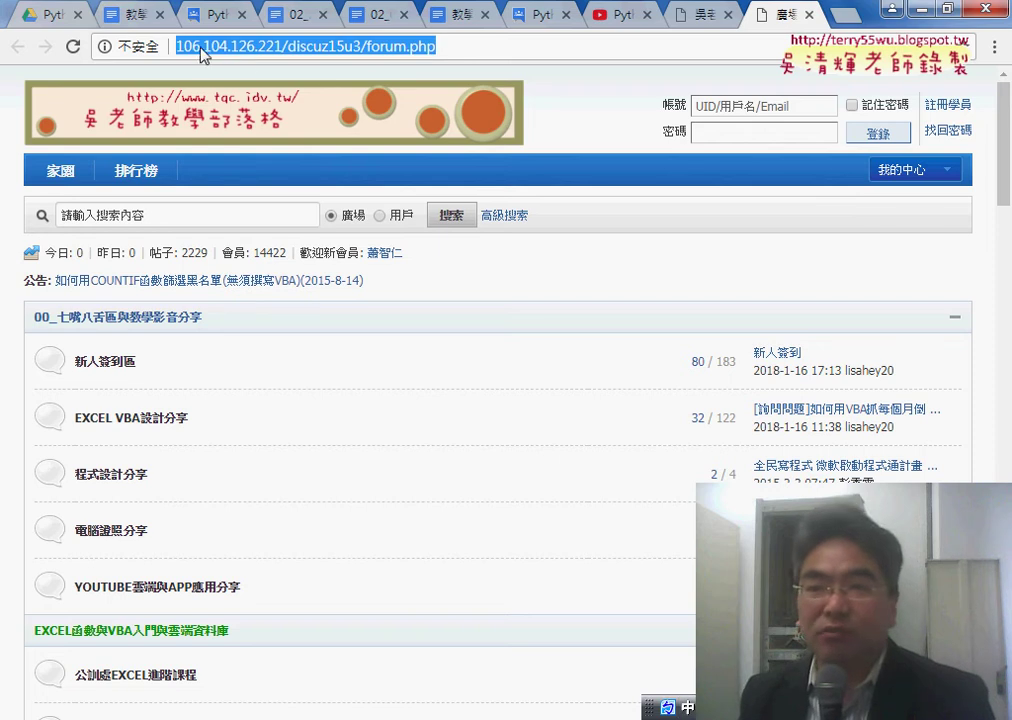
click(712, 16)
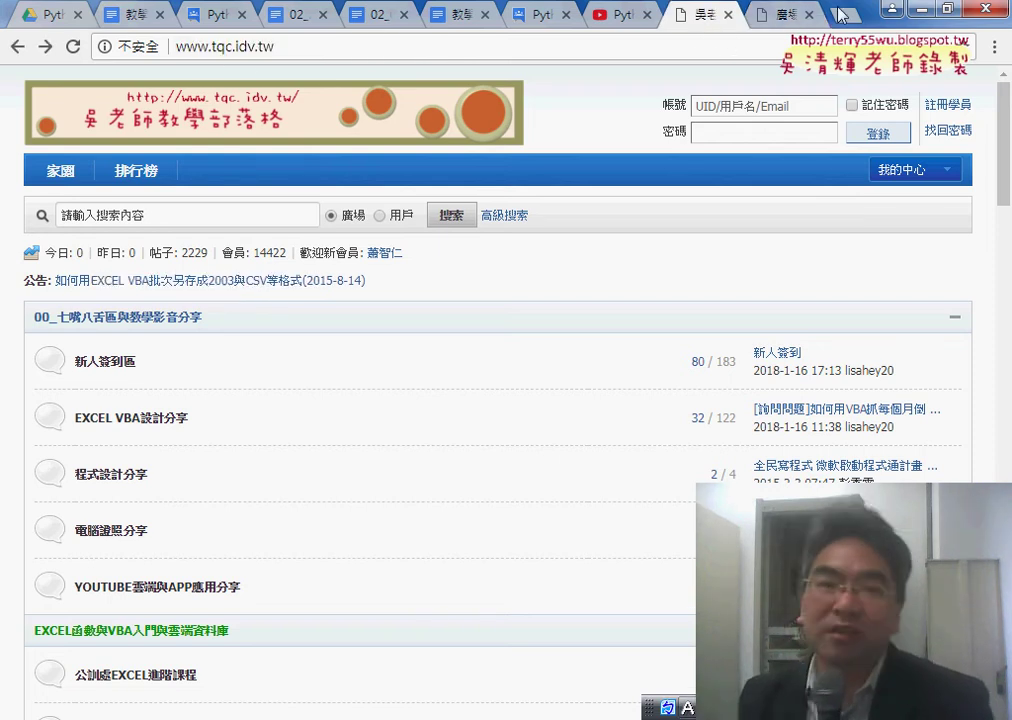
click(770, 18)
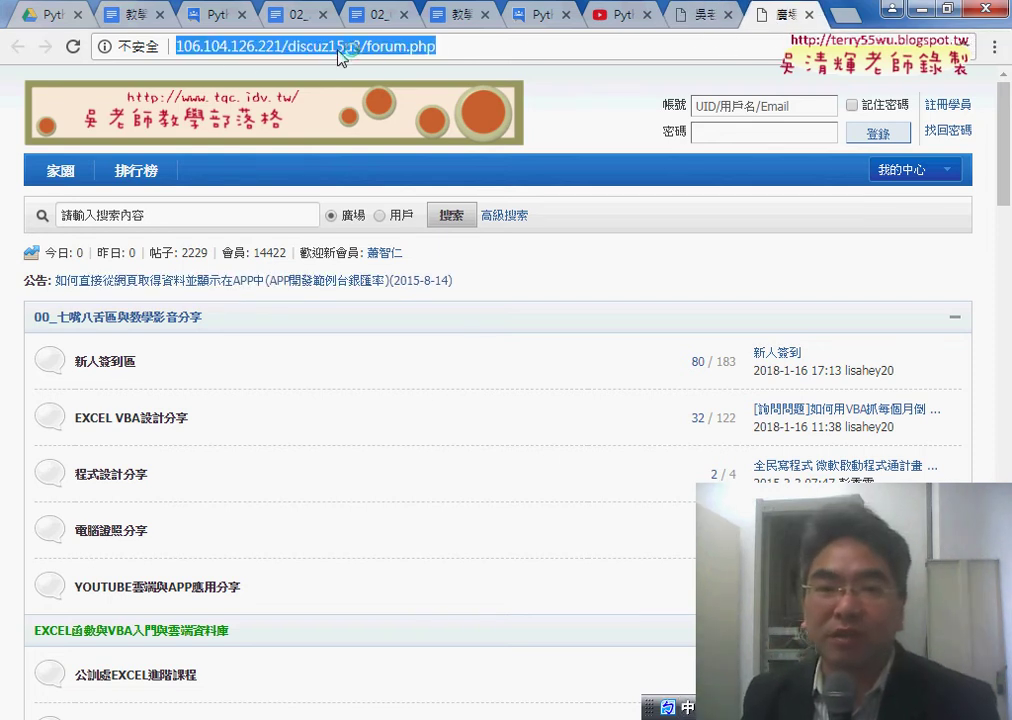
click(281, 46)
drag(281, 46, 176, 46)
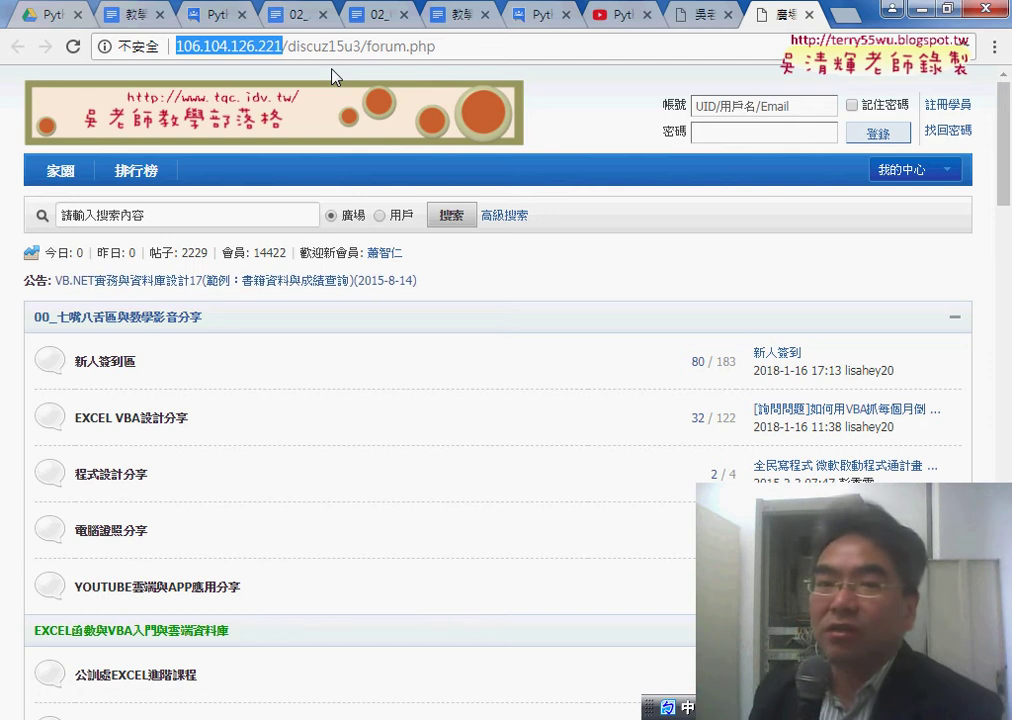
Delete forum.php from the IP tab's address, then highlight 106.104.126.221 and discuz15u3
click(330, 47)
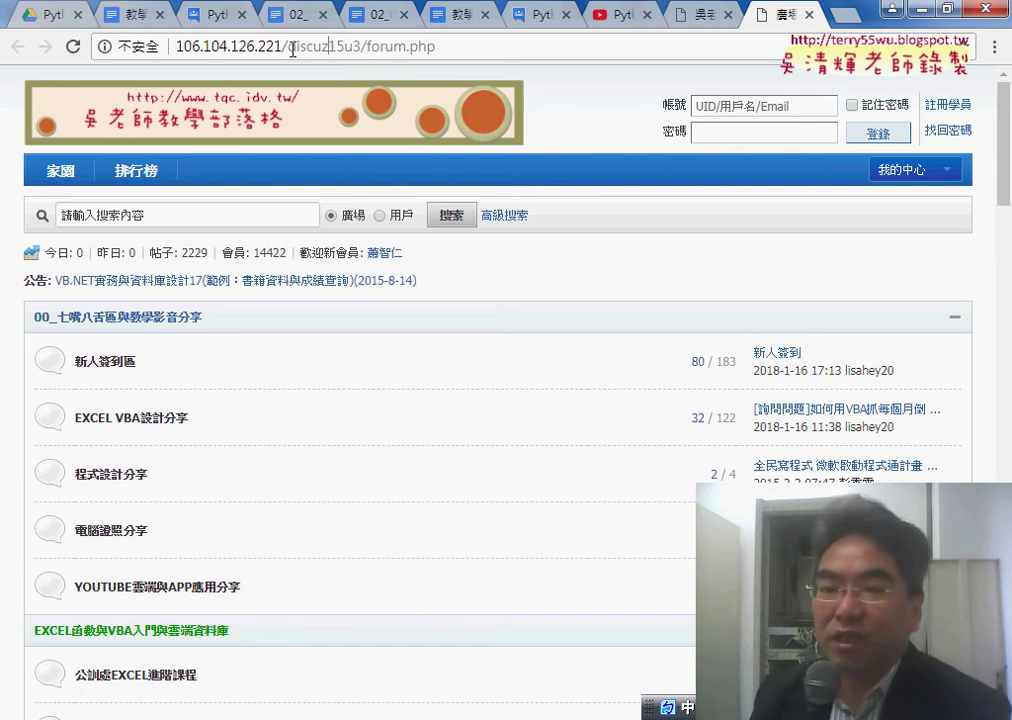
drag(367, 47, 614, 46)
key(BackSpace)
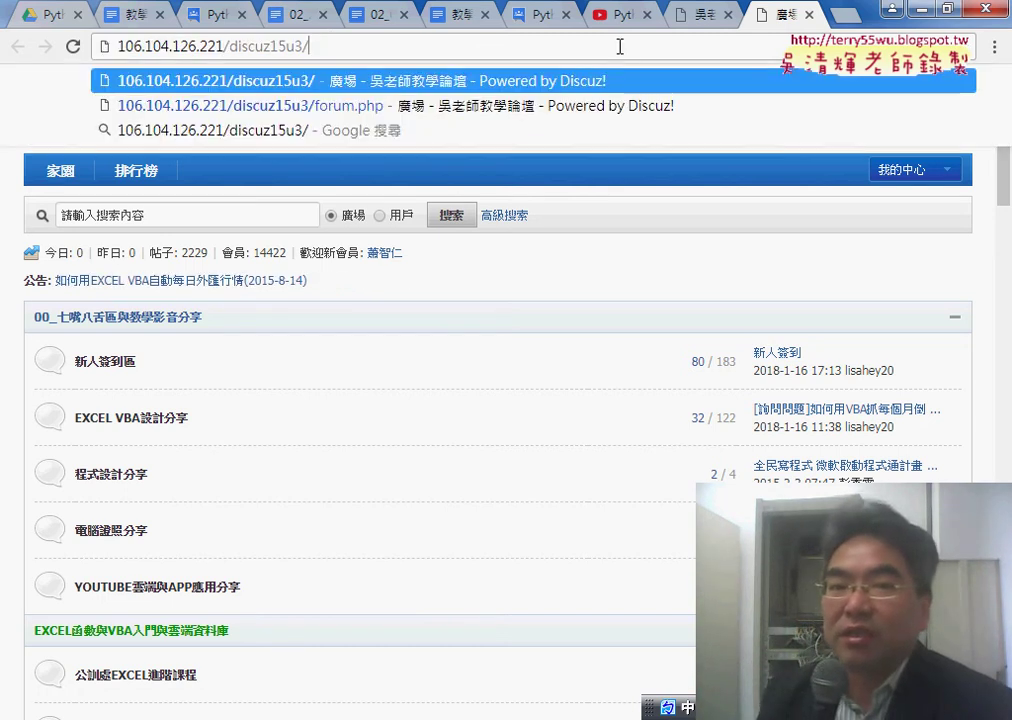
drag(208, 47, 118, 47)
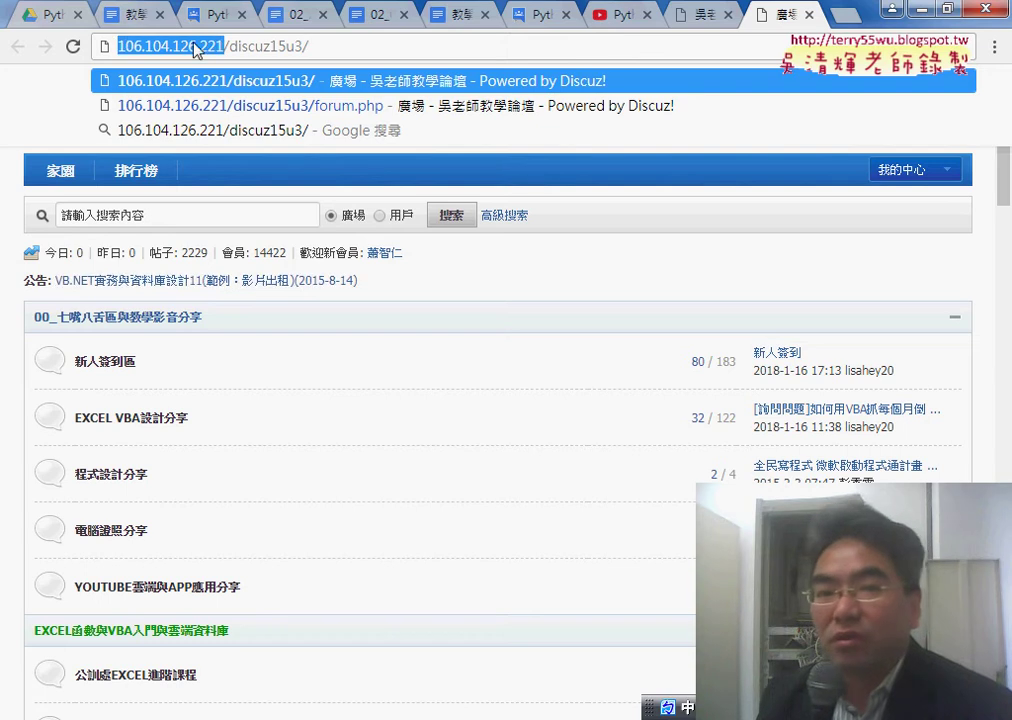
mouse_move(232, 47)
mouse_down()
mouse_move(323, 47)
mouse_move(302, 50)
mouse_up()
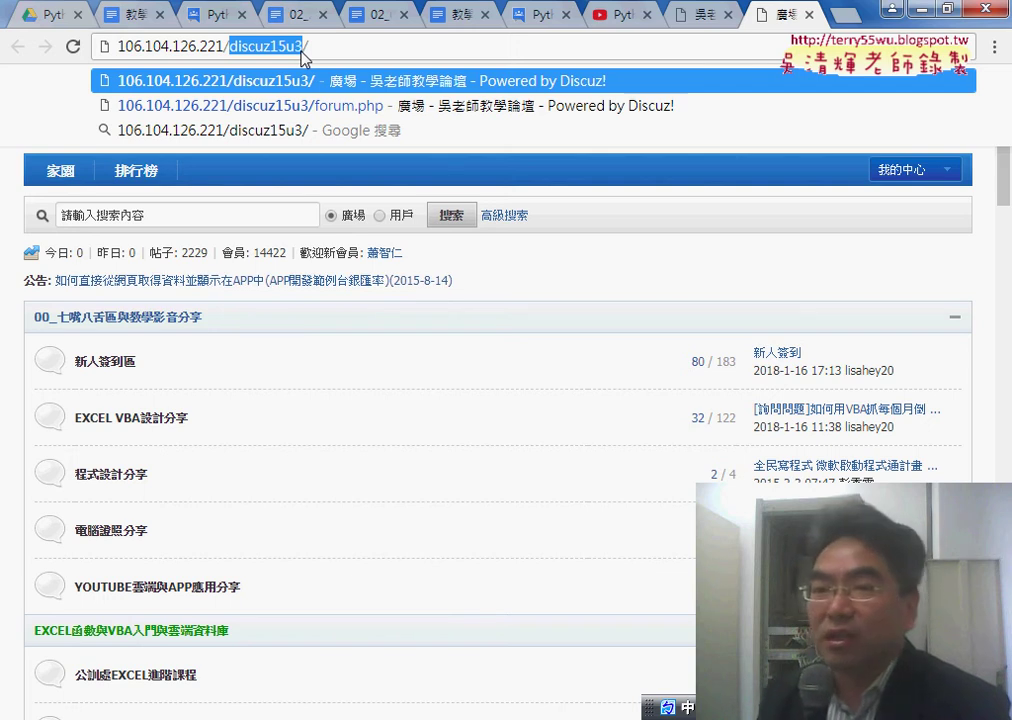
click(706, 16)
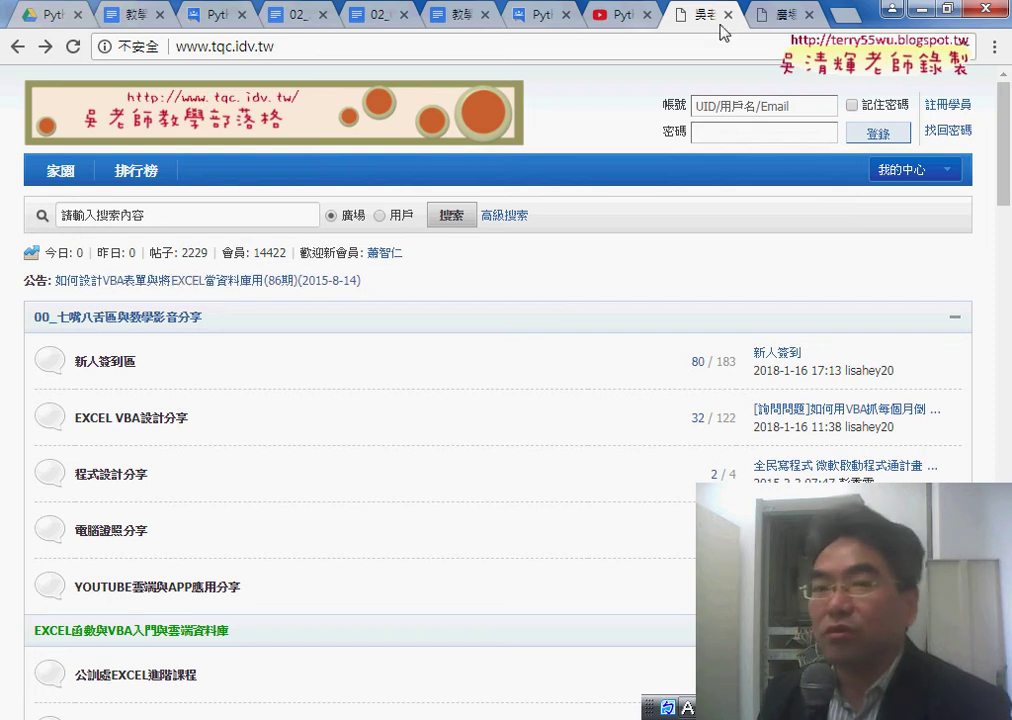
key(ctrl+Tab)
drag(219, 50, 107, 51)
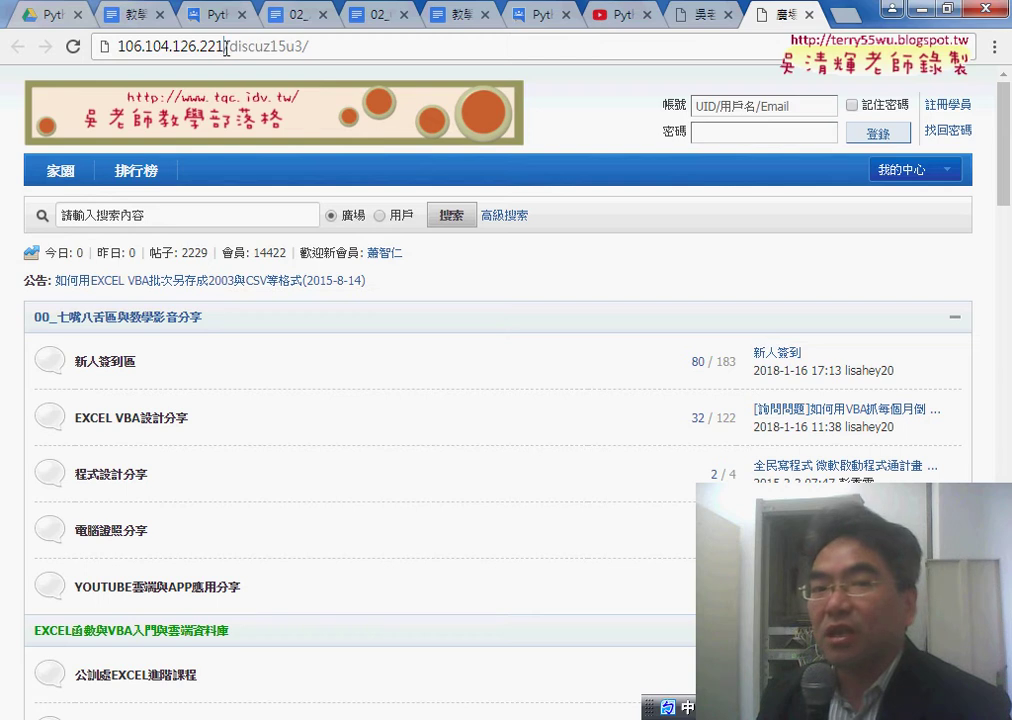
drag(229, 46, 352, 44)
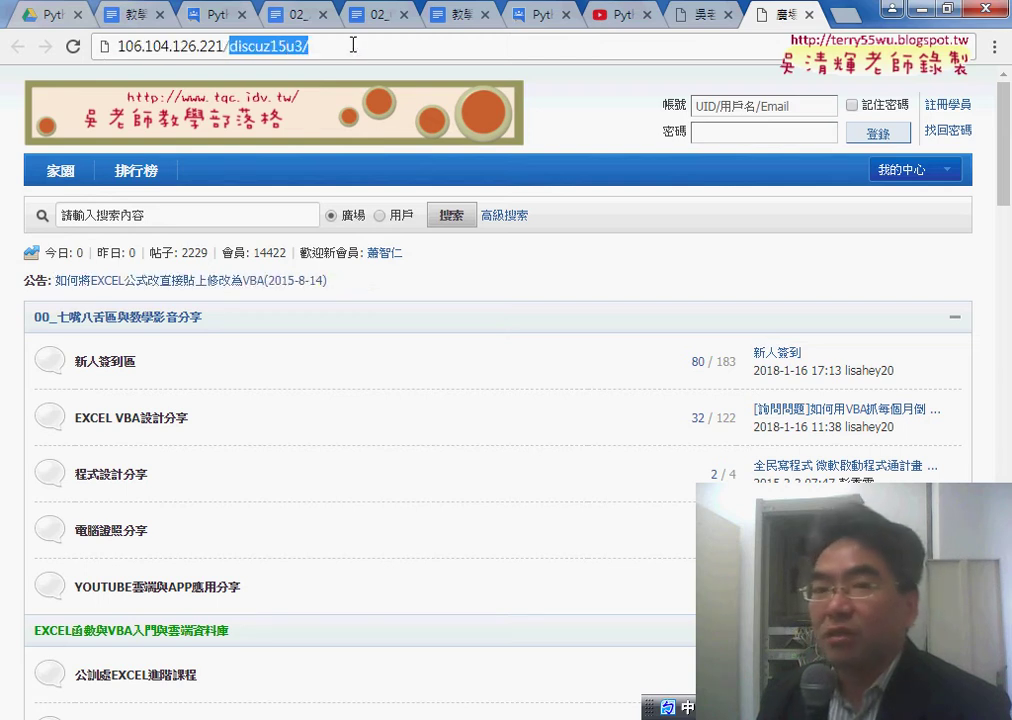
click(705, 16)
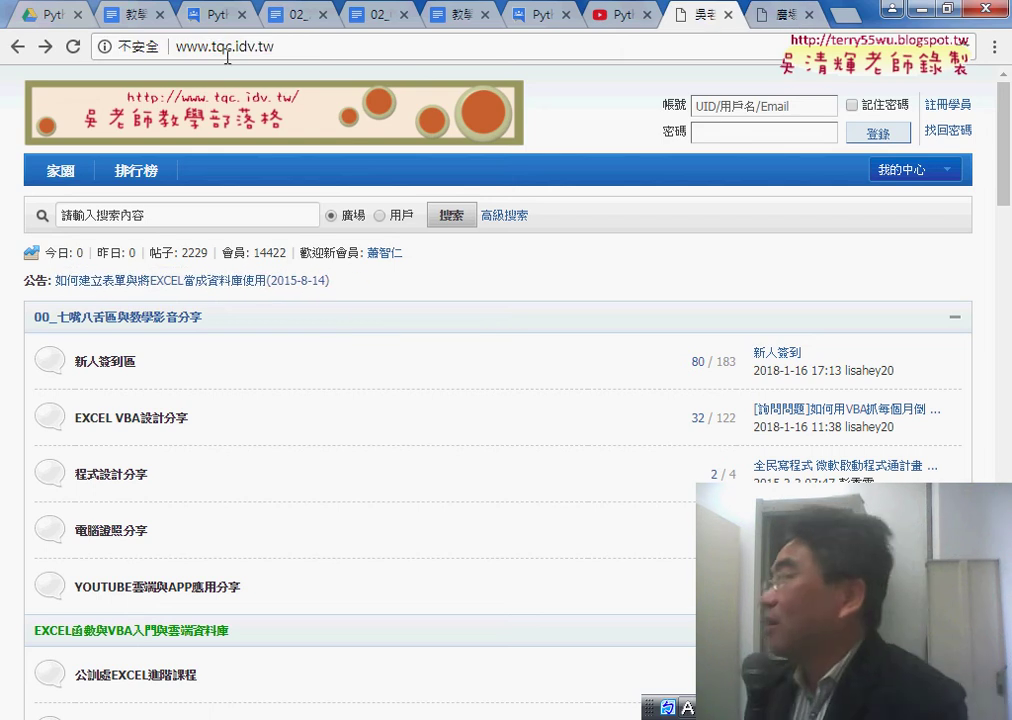
click(295, 44)
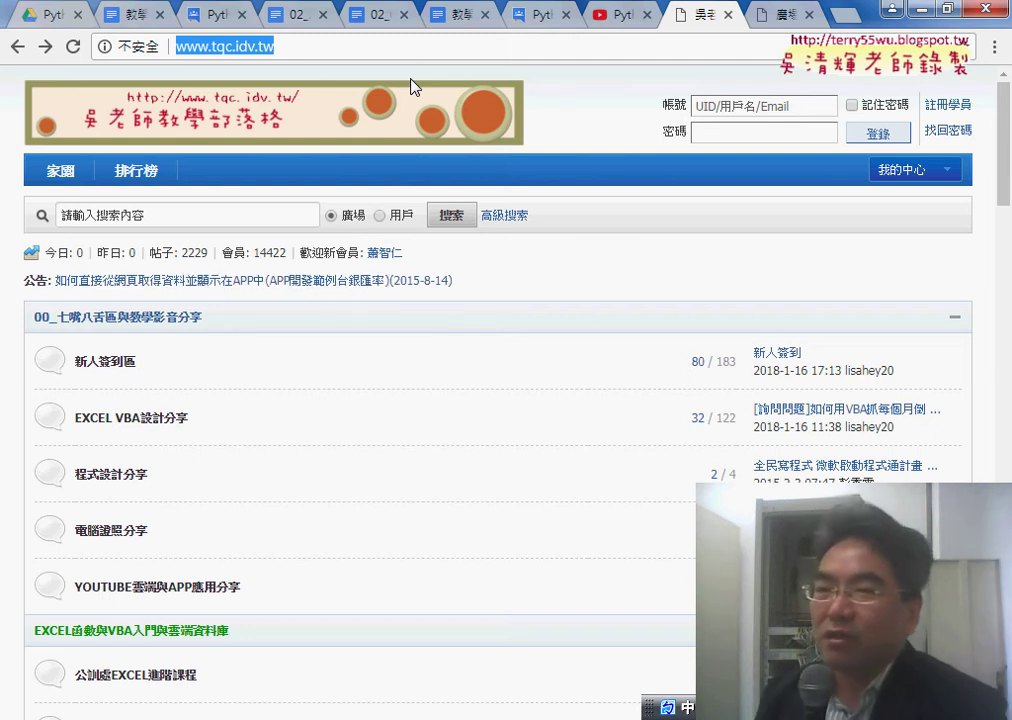
click(773, 12)
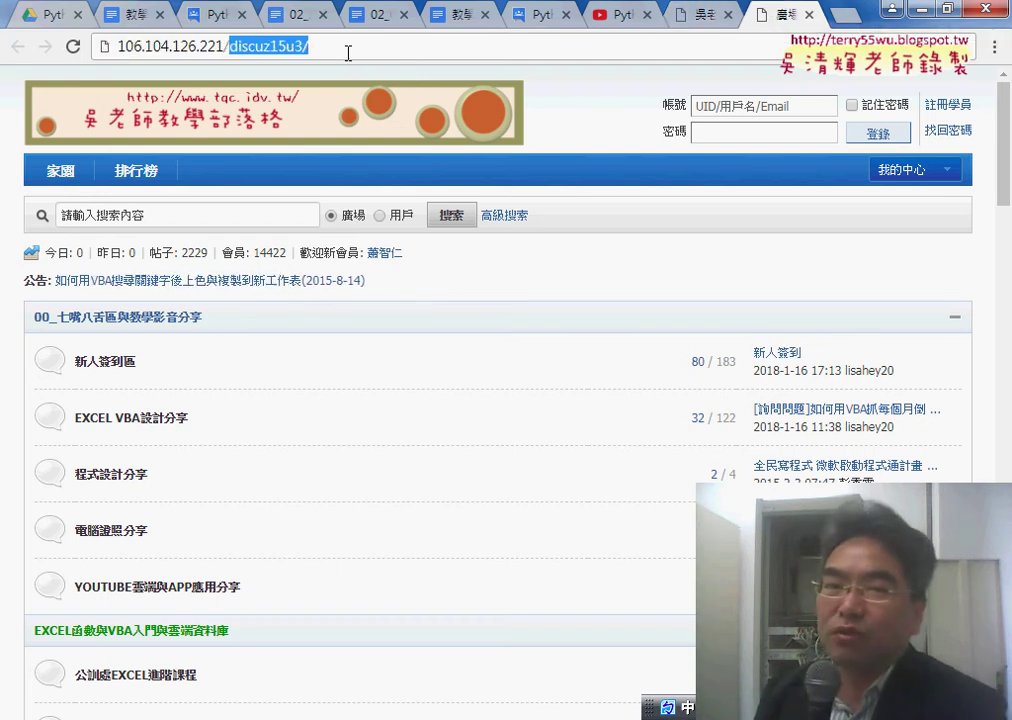
click(219, 47)
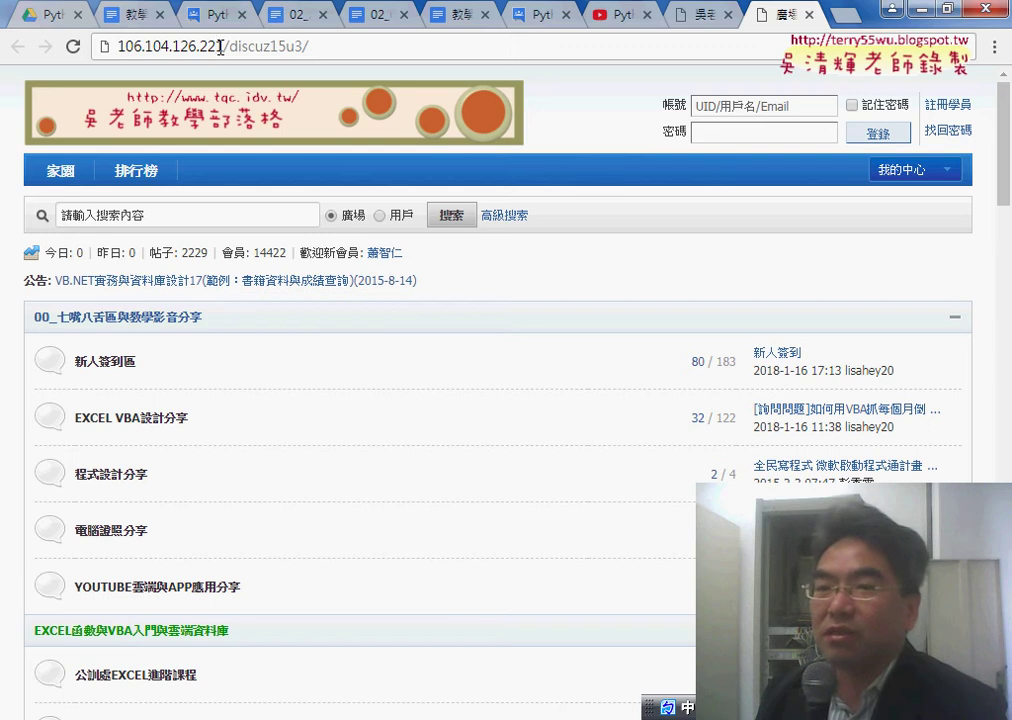
click(705, 16)
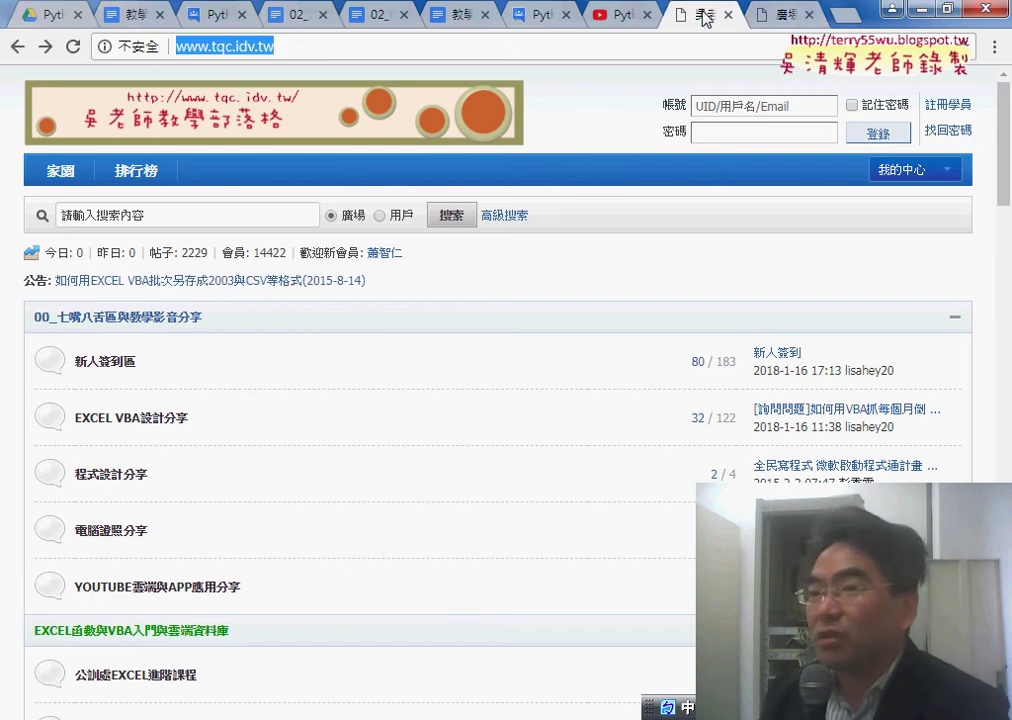
click(845, 17)
Go to rs.seed.net.tw and scroll to its .tw domain types and yearly fees
text(k6)
key(Escape)
text(r)
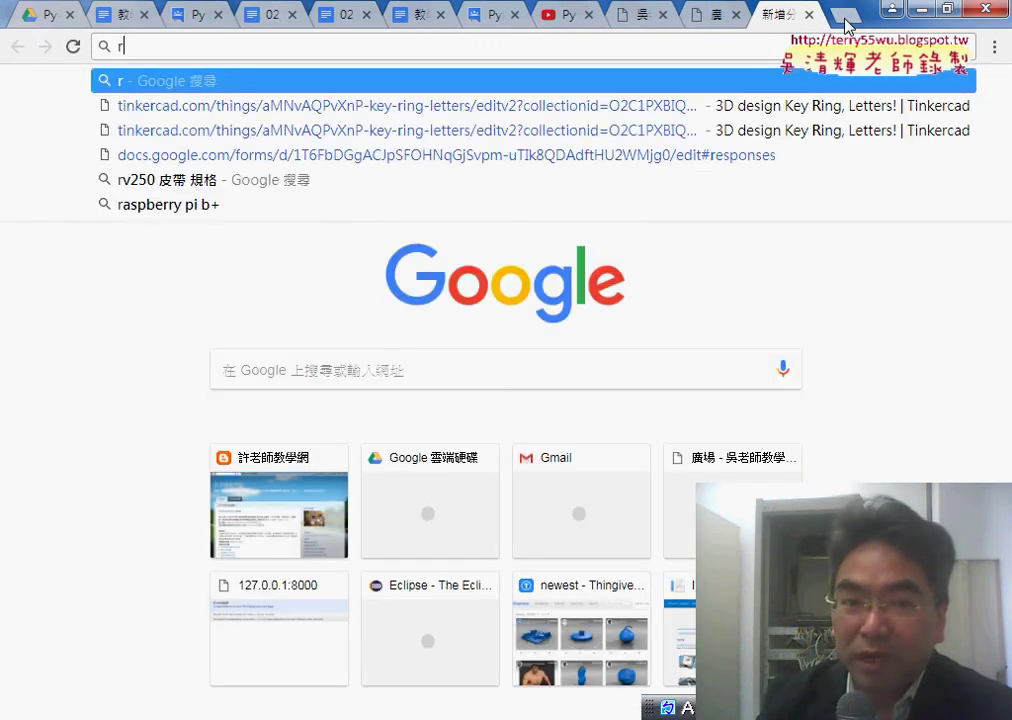
text(s.)
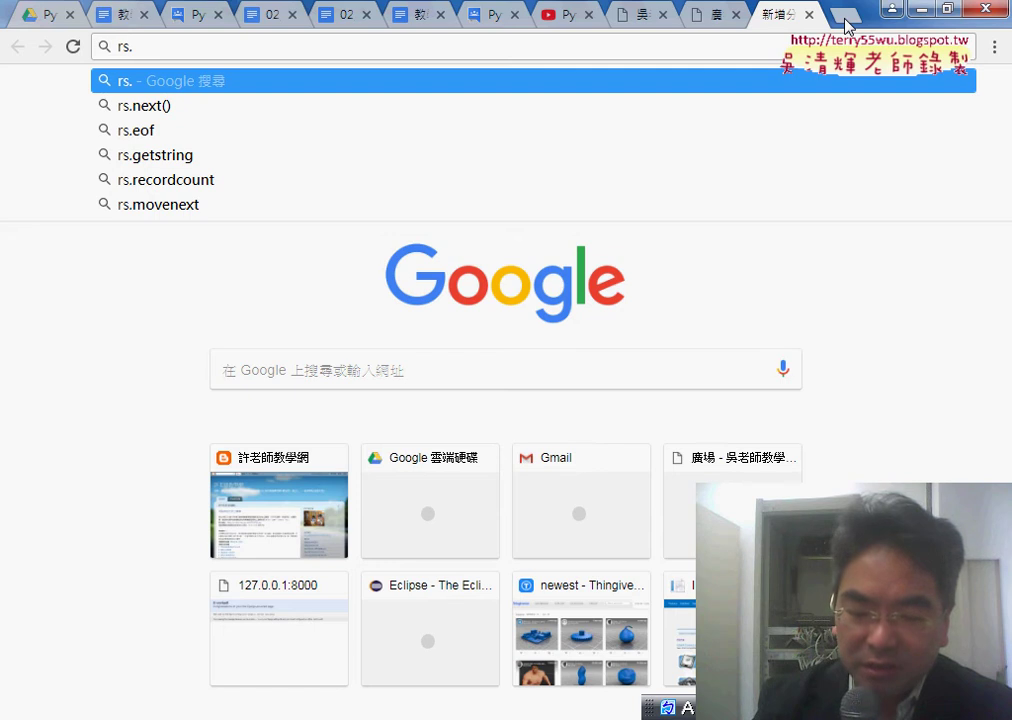
text(seed)
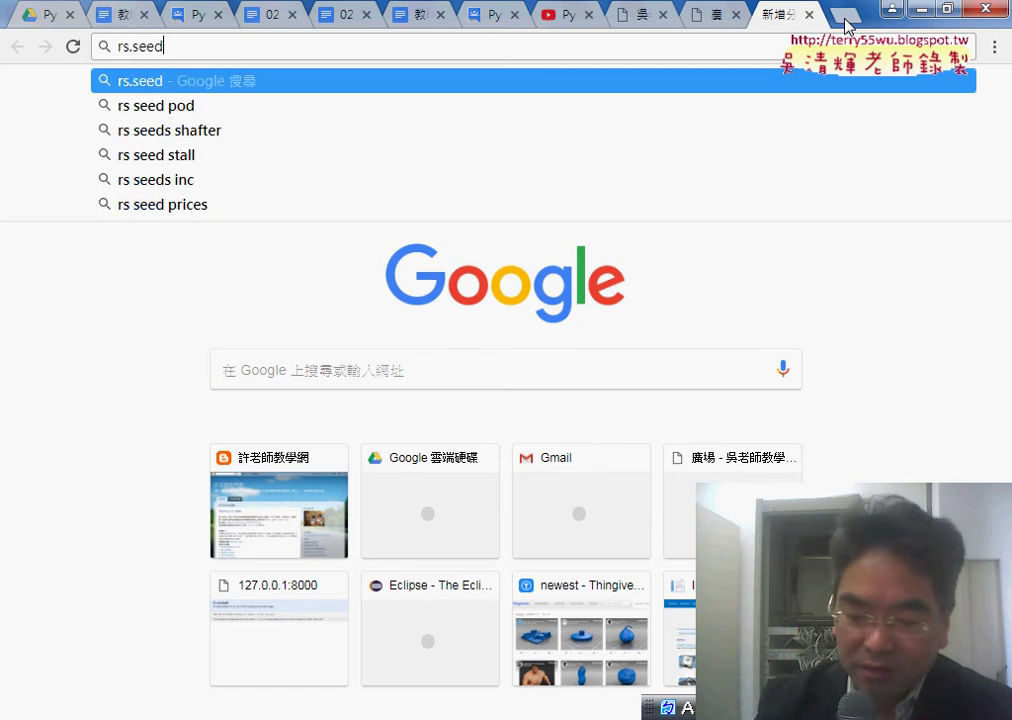
text(.net.tw)
key(Return)
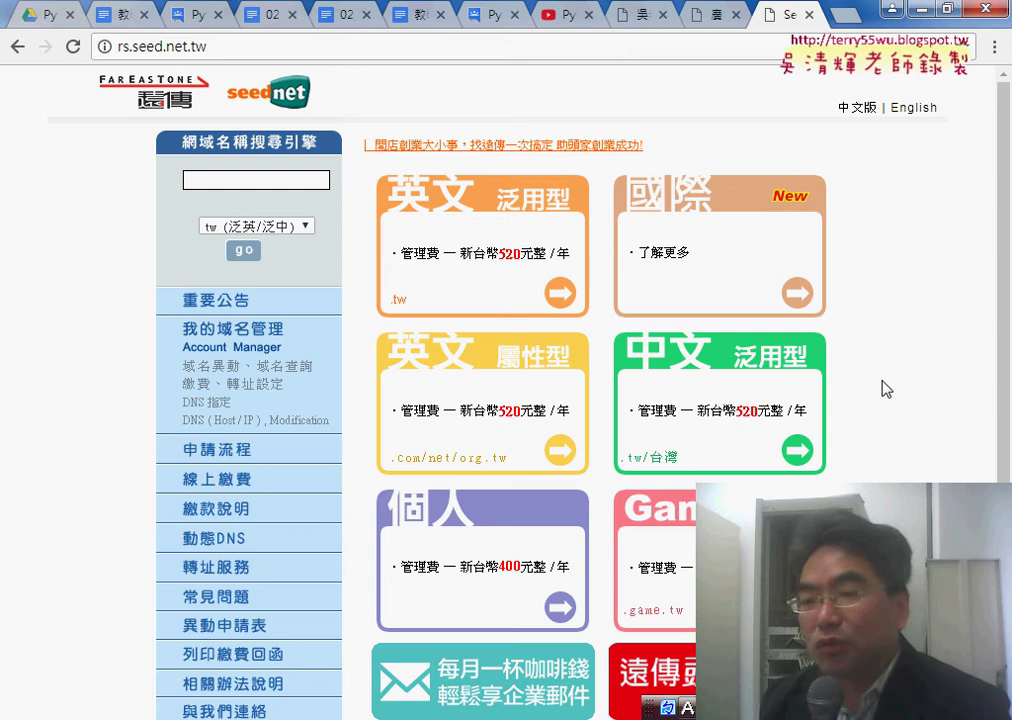
scroll(881, 388, down, 1)
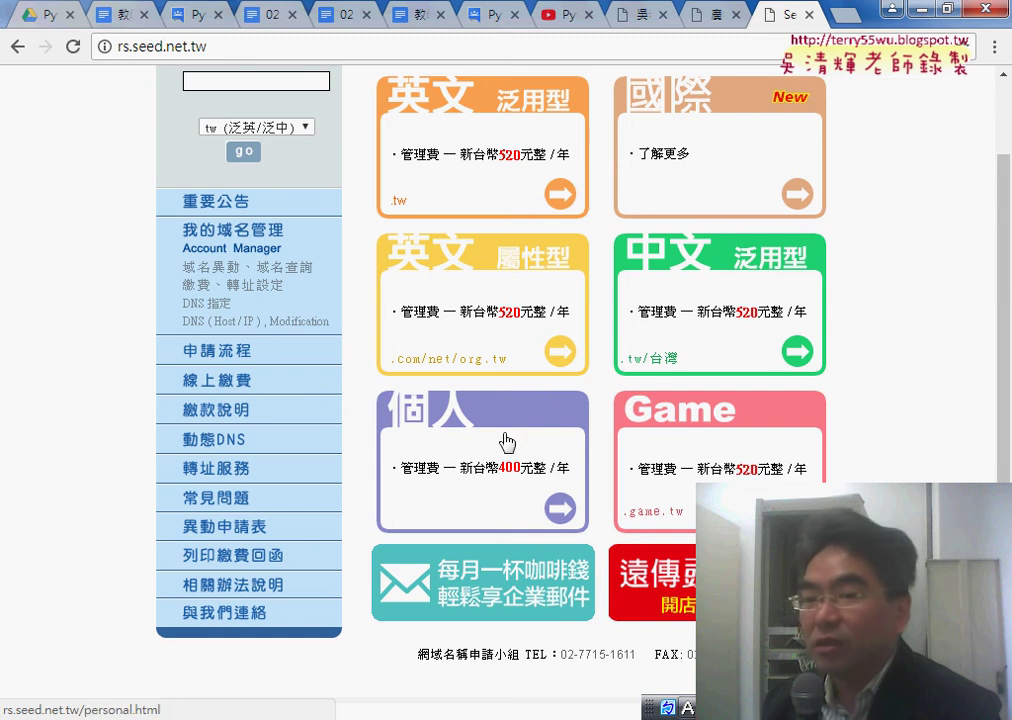
click(515, 463)
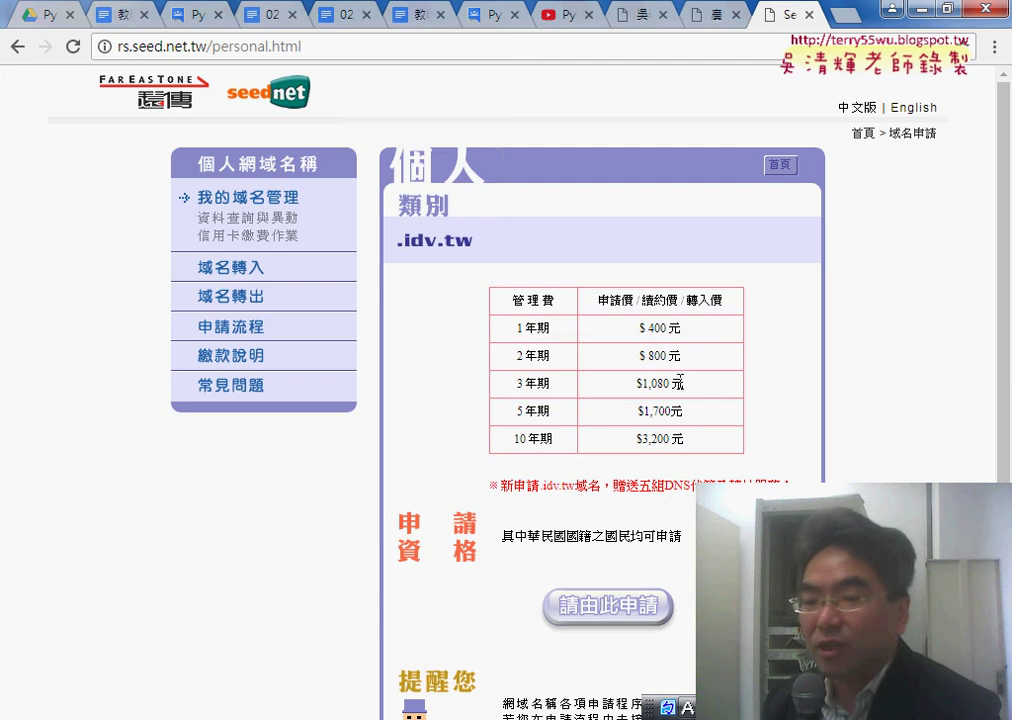
mouse_move(686, 445)
mouse_down()
mouse_move(576, 452)
mouse_move(437, 442)
mouse_up()
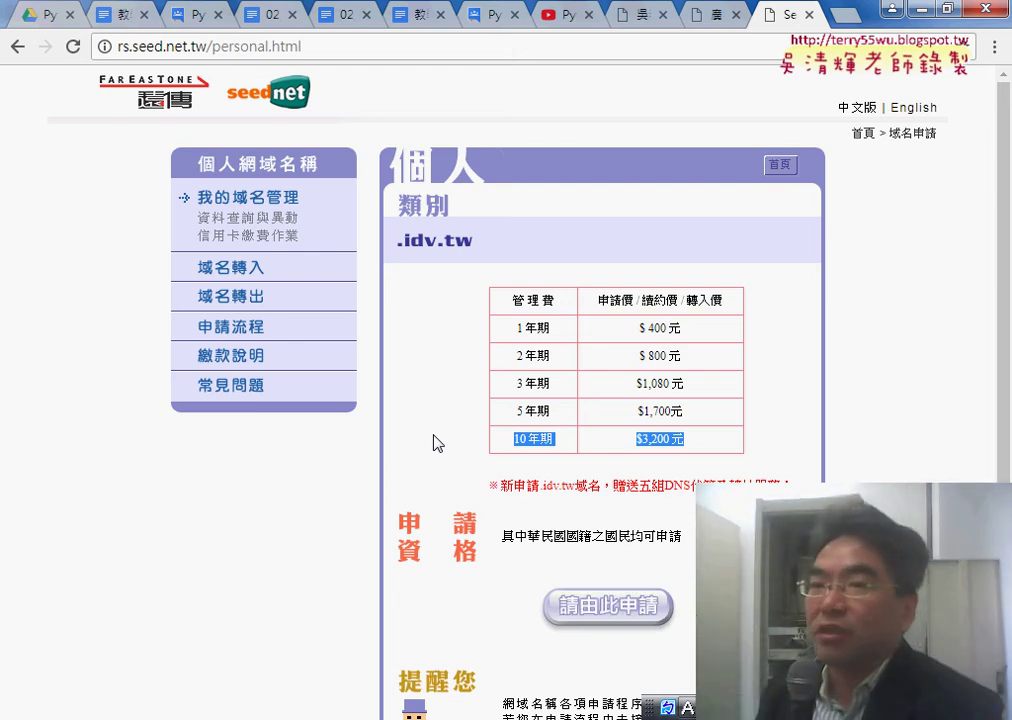
click(645, 18)
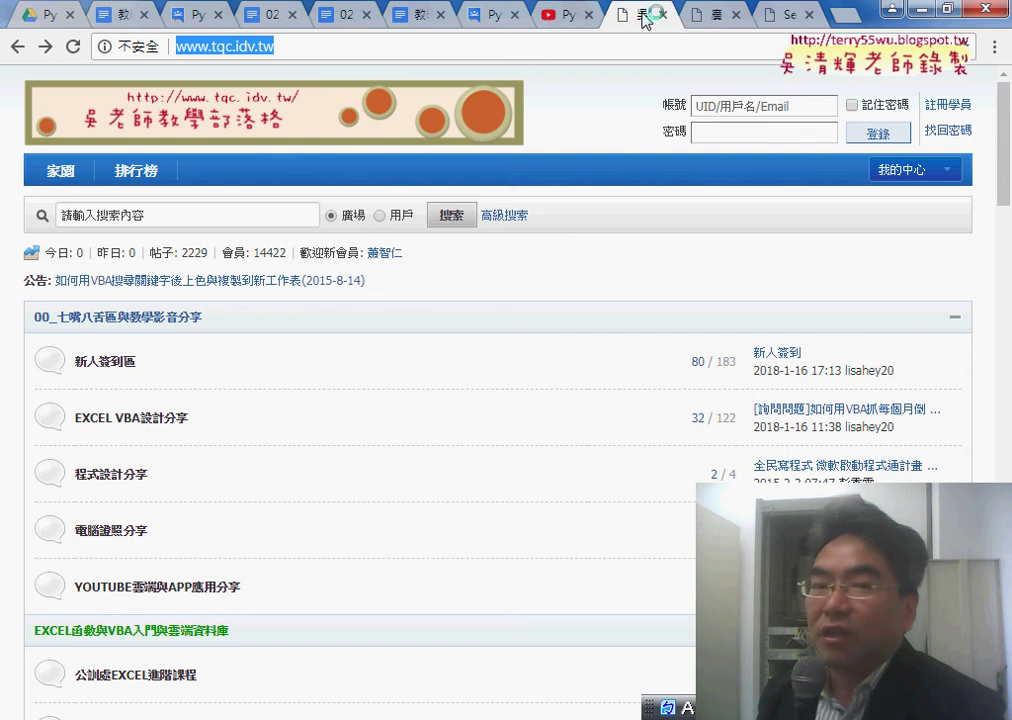
click(770, 18)
click(17, 47)
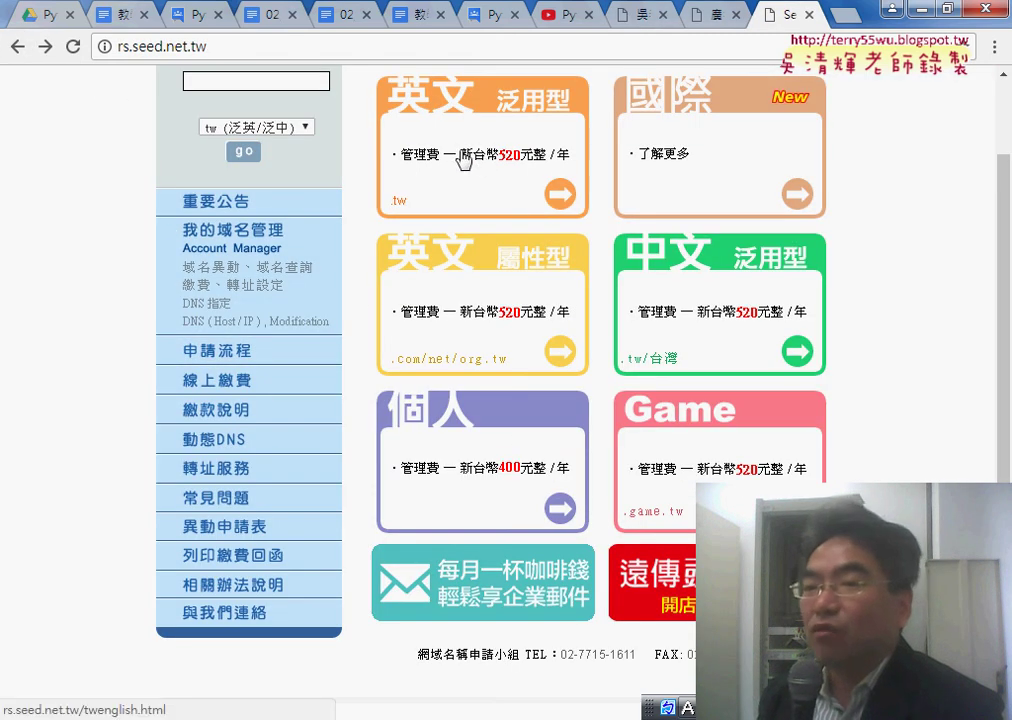
Review the international domain page's .com entry and 管理費 prices, then return to rs.seed.net.tw home
click(660, 157)
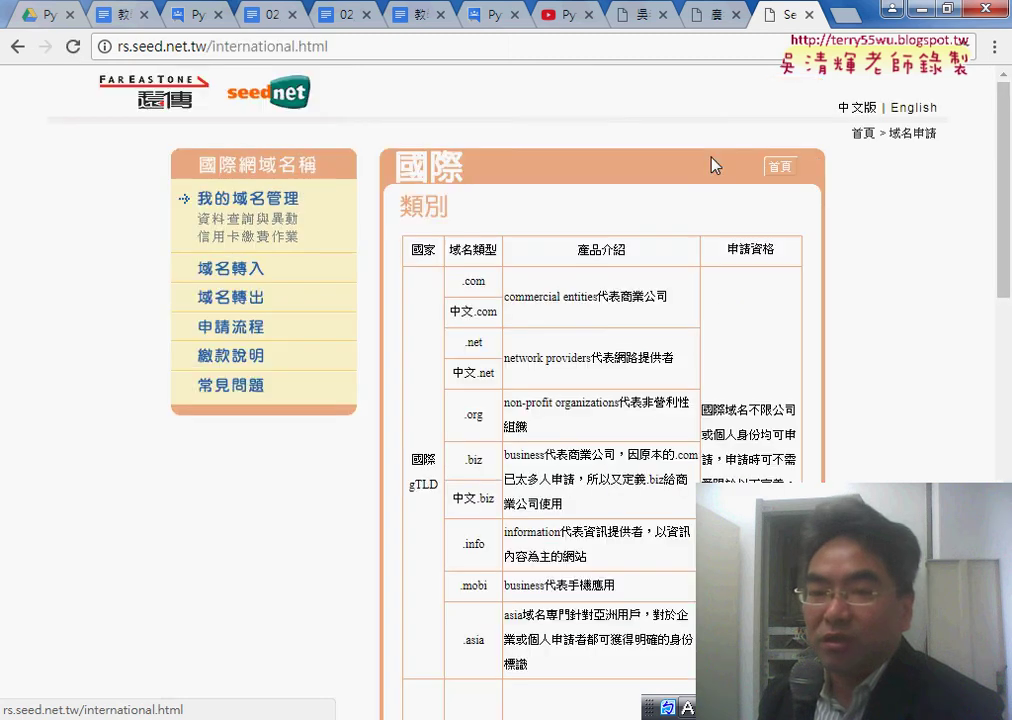
scroll(700, 200, down, 1)
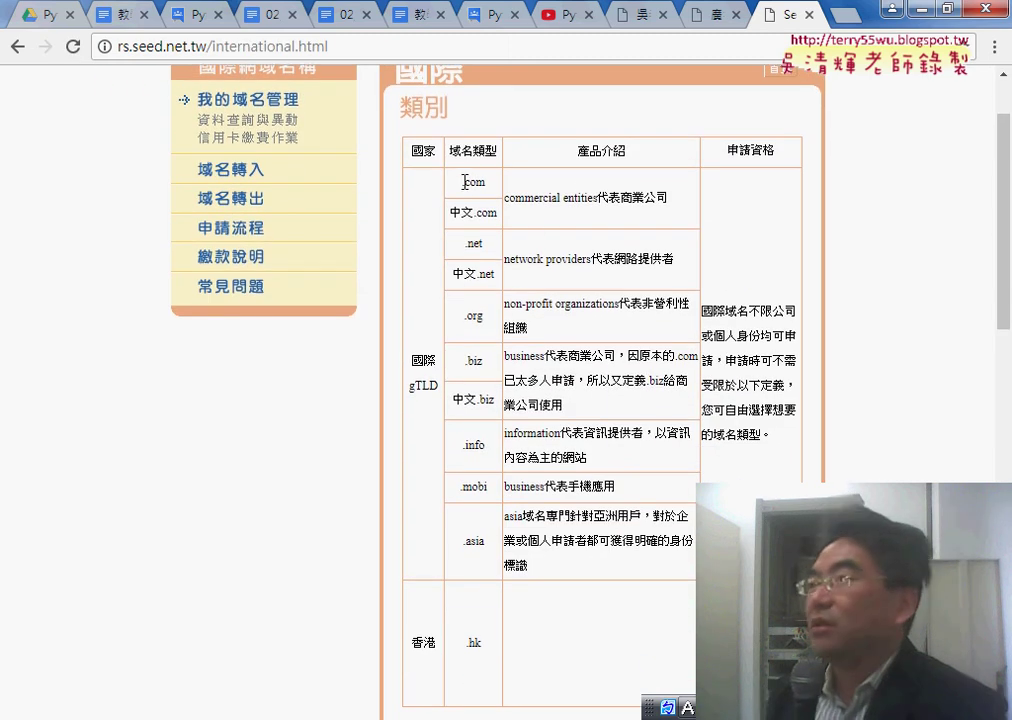
drag(457, 183, 494, 186)
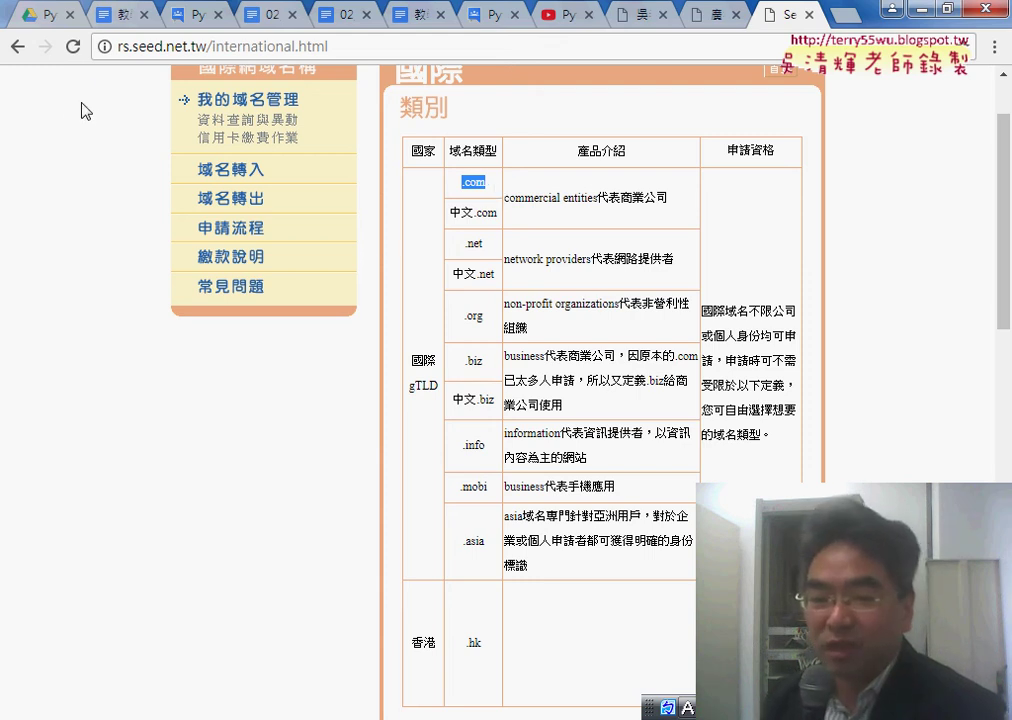
scroll(107, 237, down, 3)
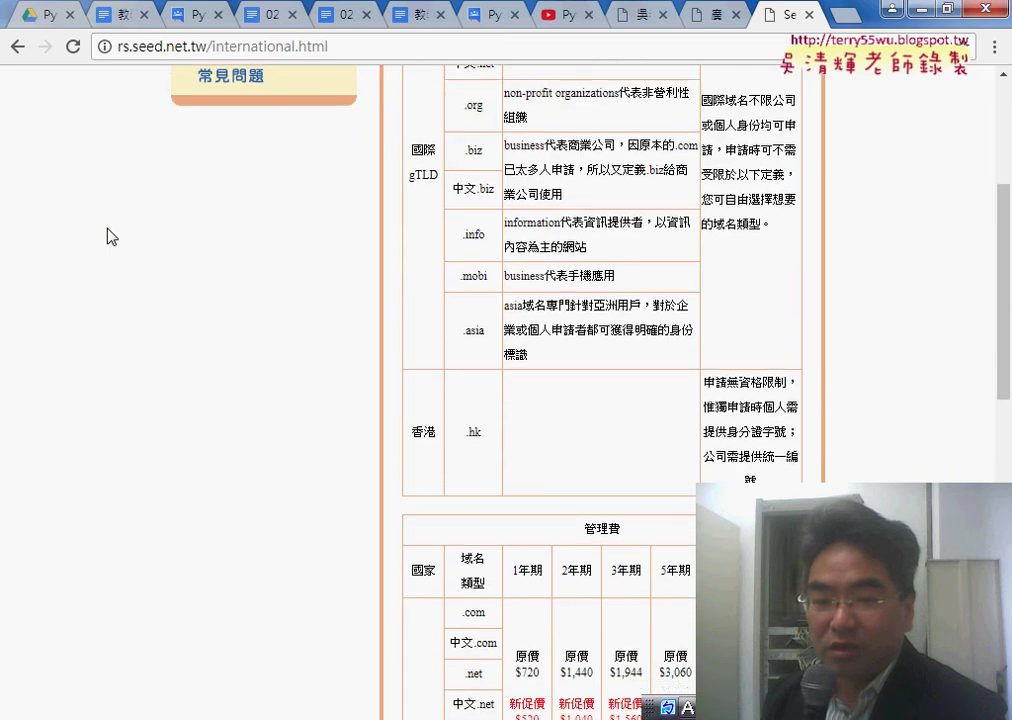
scroll(110, 236, down, 2)
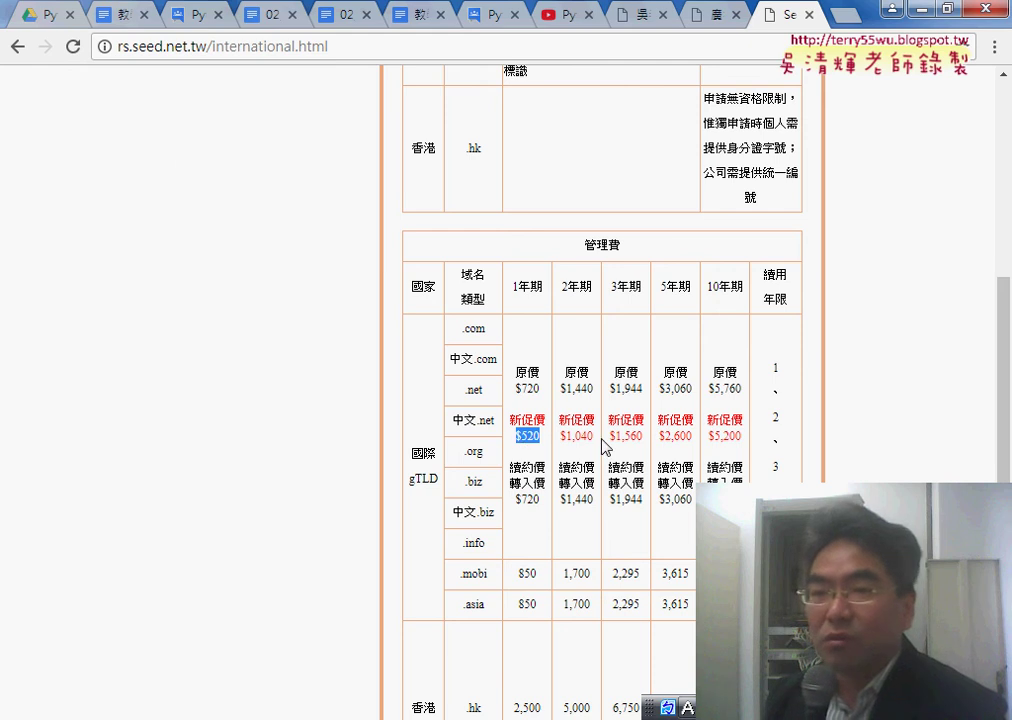
click(15, 47)
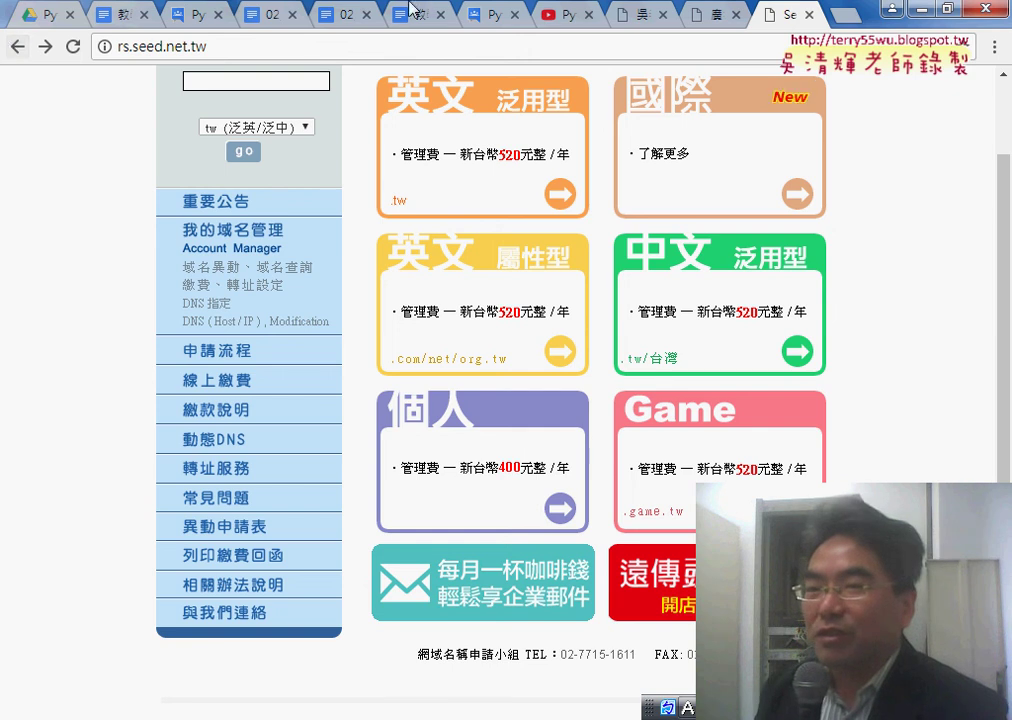
Show the tqc.idv.tw forum home page with its 14422 member count highlighted
click(645, 17)
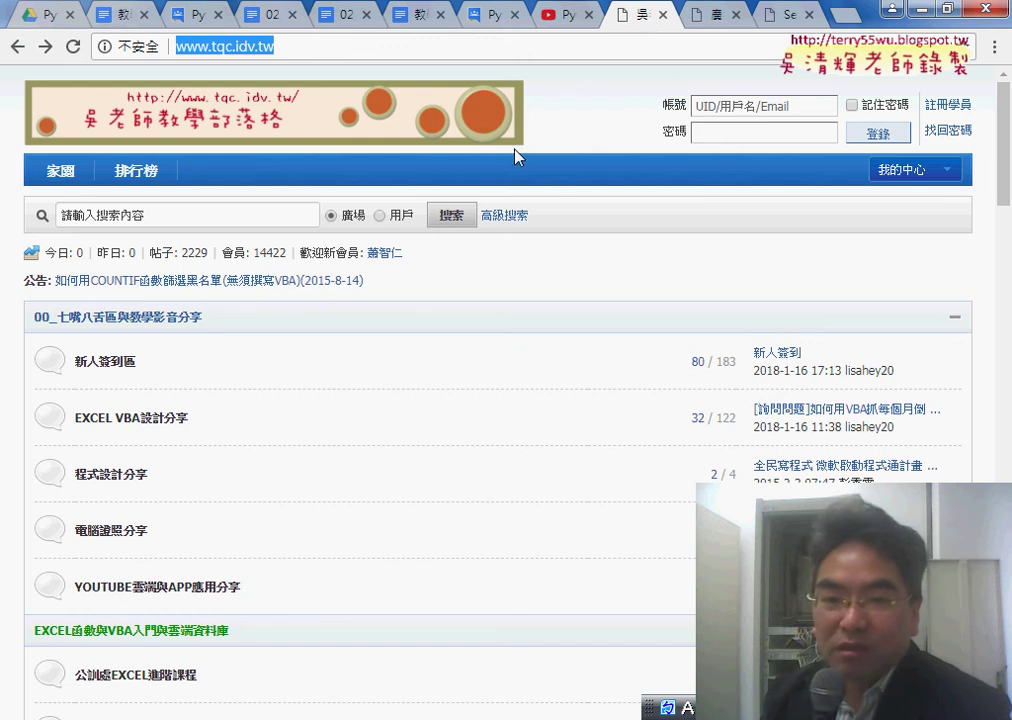
double_click(270, 253)
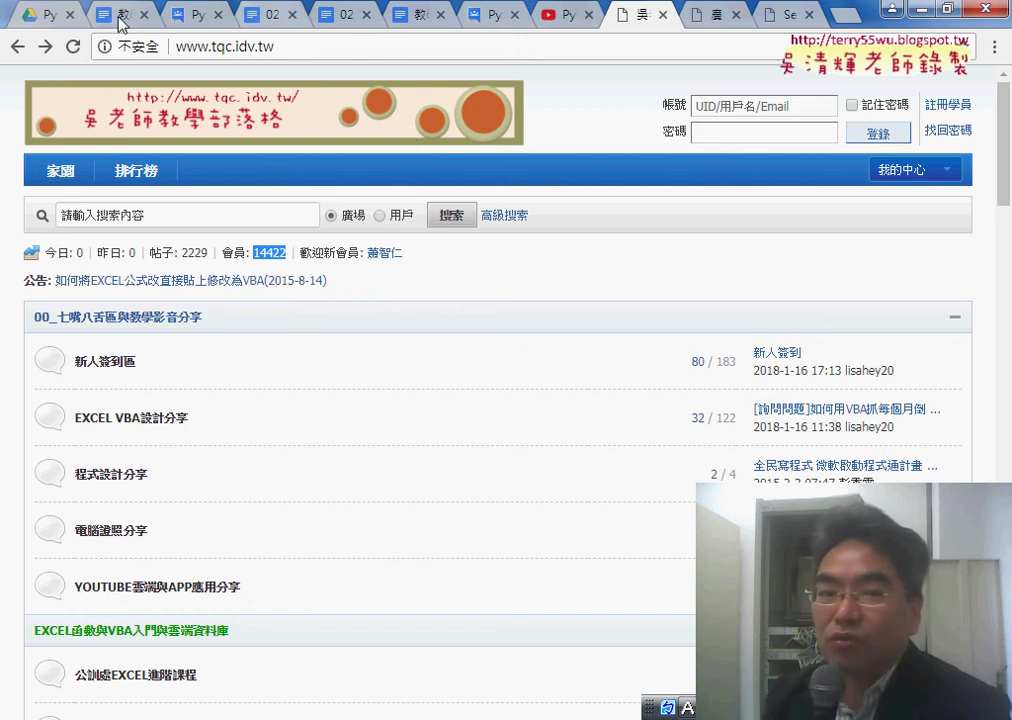
Browse the Google results for 吳老師, then switch to Eclipse showing the Django server console
click(17, 47)
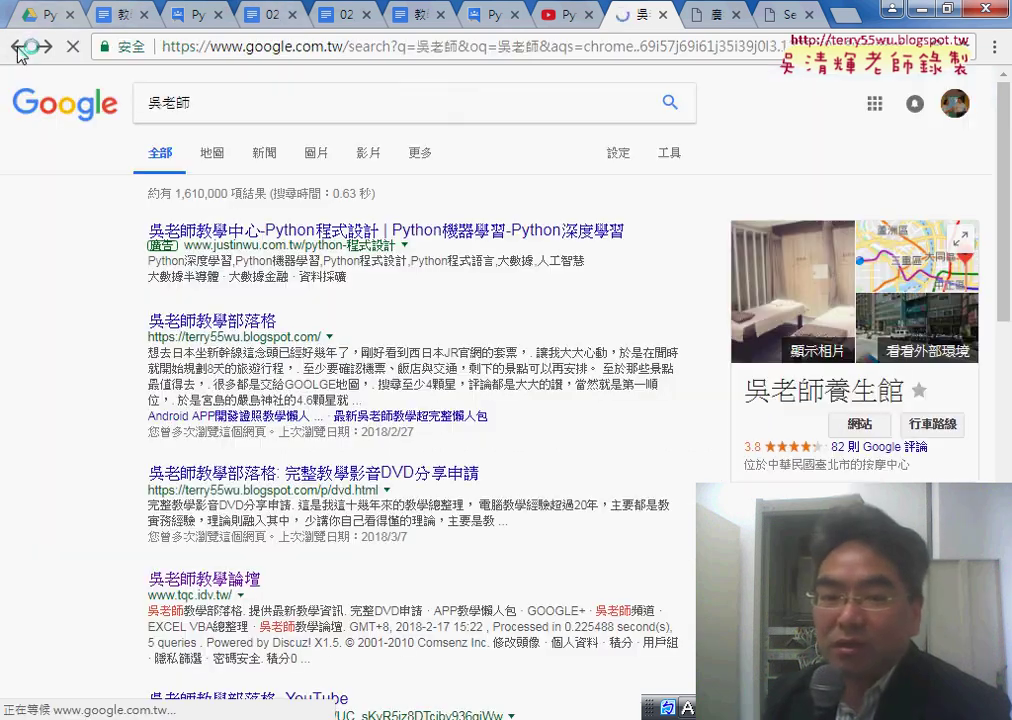
click(226, 102)
scroll(96, 487, down, 3)
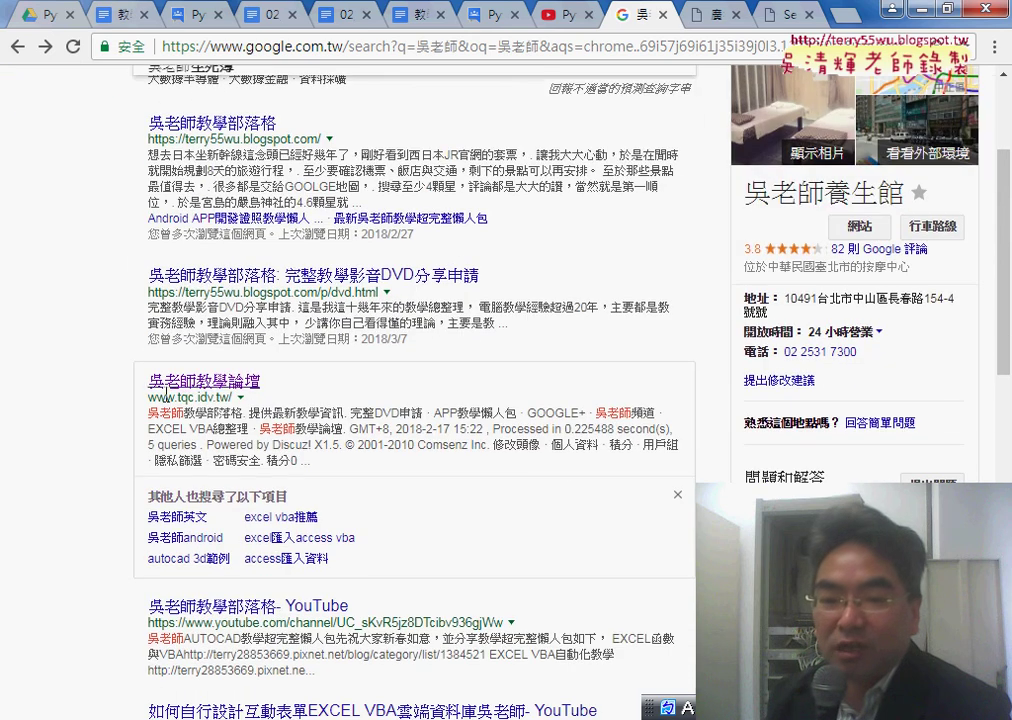
scroll(56, 430, down, 4)
scroll(60, 430, down, 1)
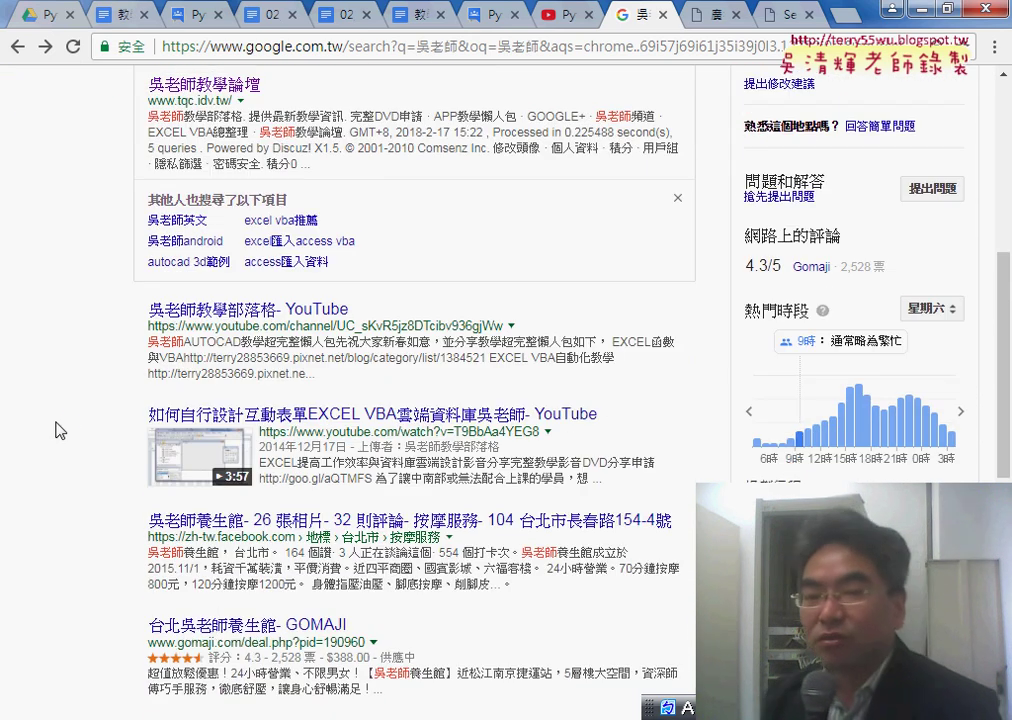
scroll(60, 430, up, 3)
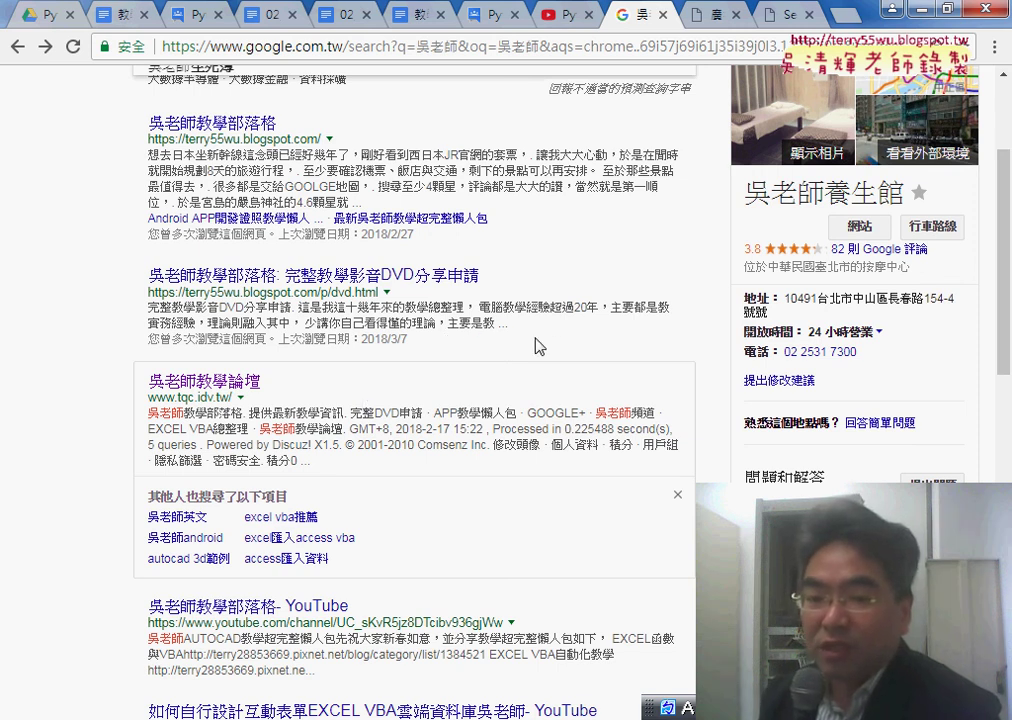
key(alt+Tab)
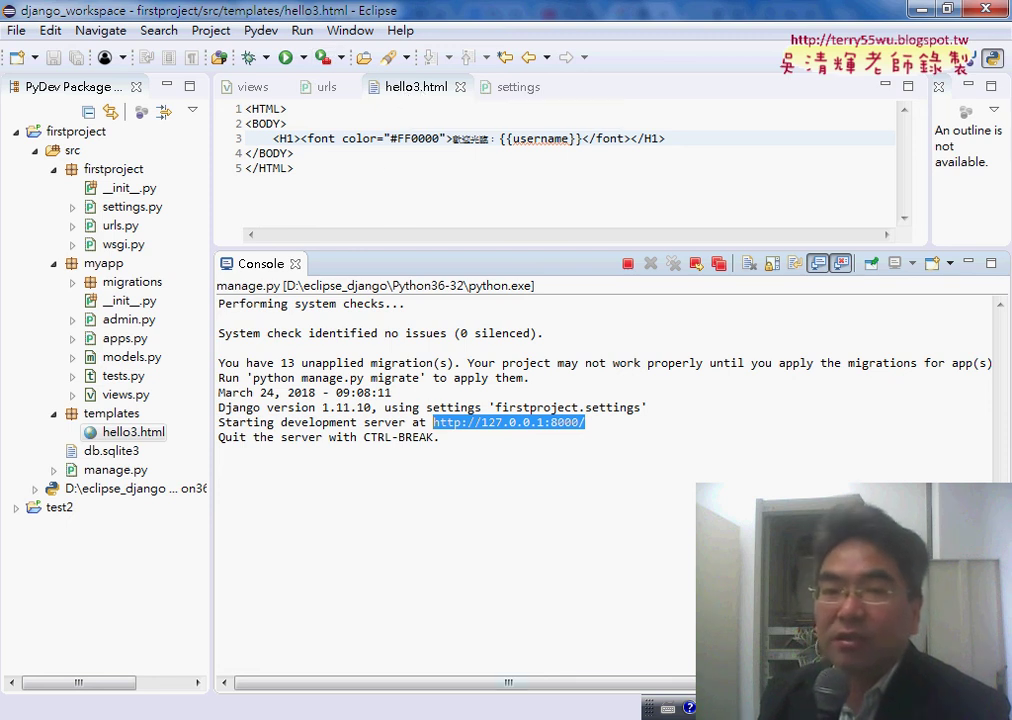
Open the _雲端白板 Drive folder and select the 02_2_建立Templates(樣板)與加入圖檔 document
click(370, 518)
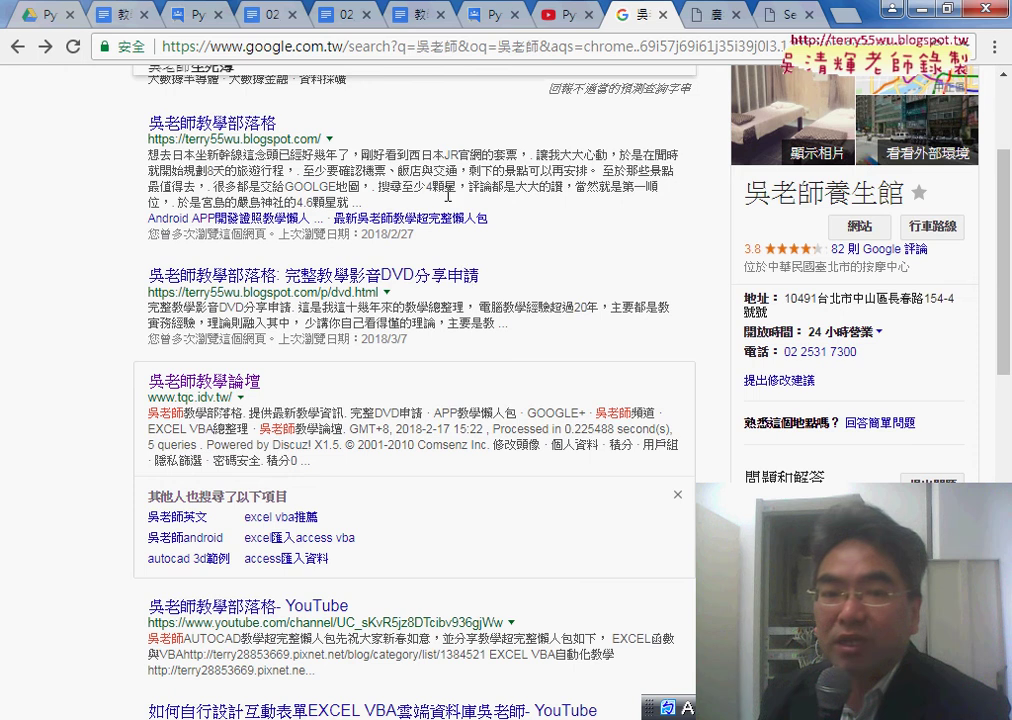
click(42, 15)
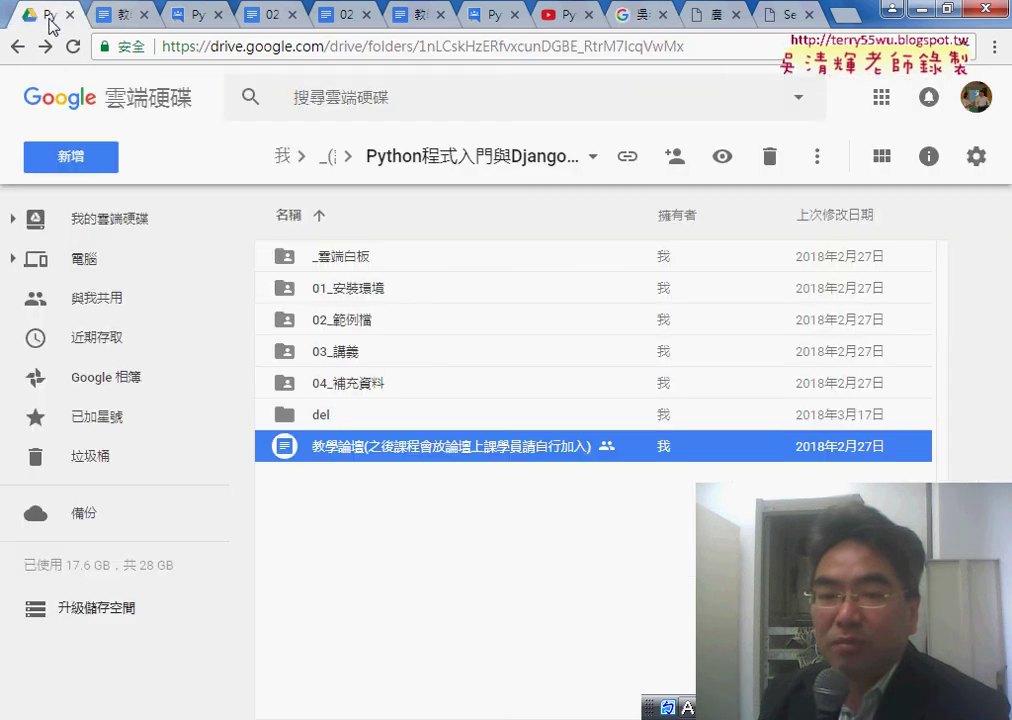
double_click(368, 262)
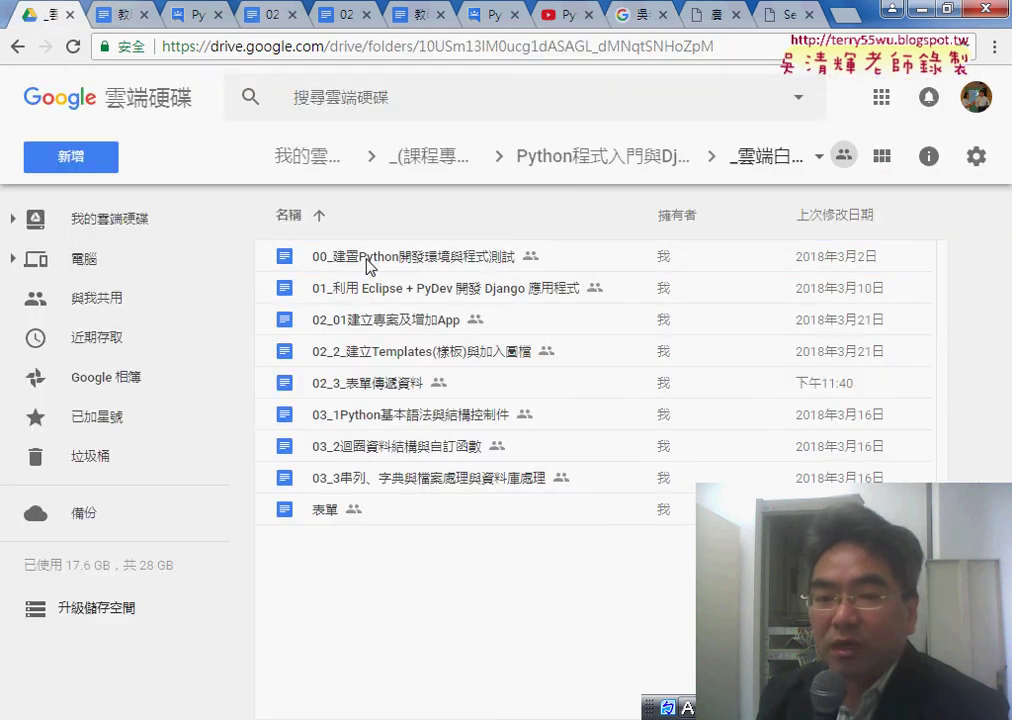
click(383, 319)
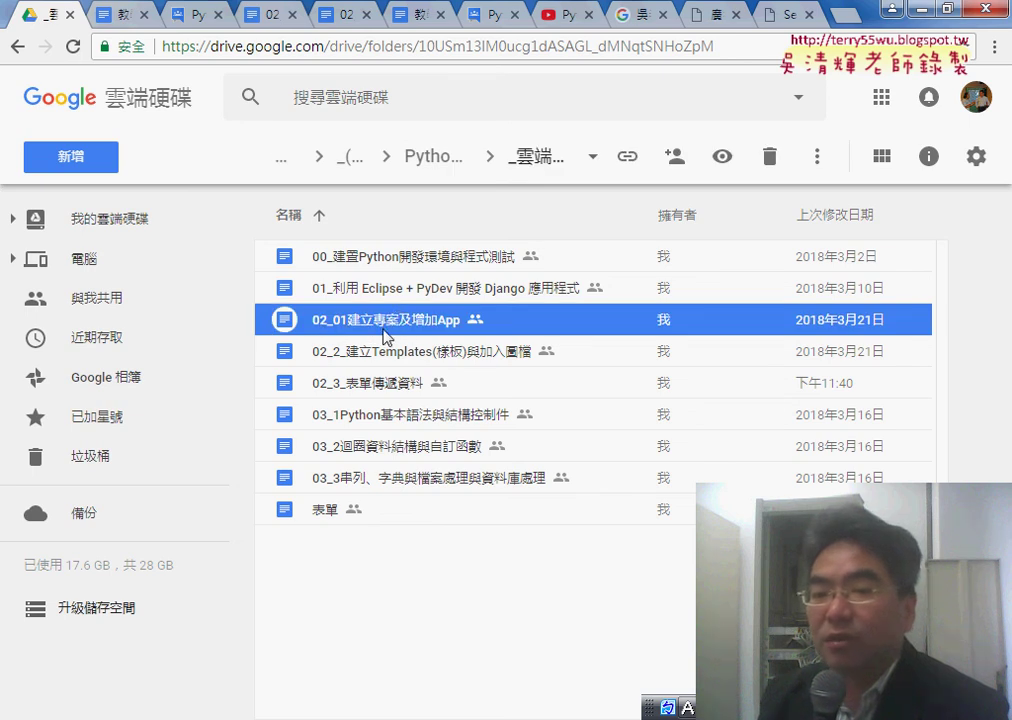
click(415, 356)
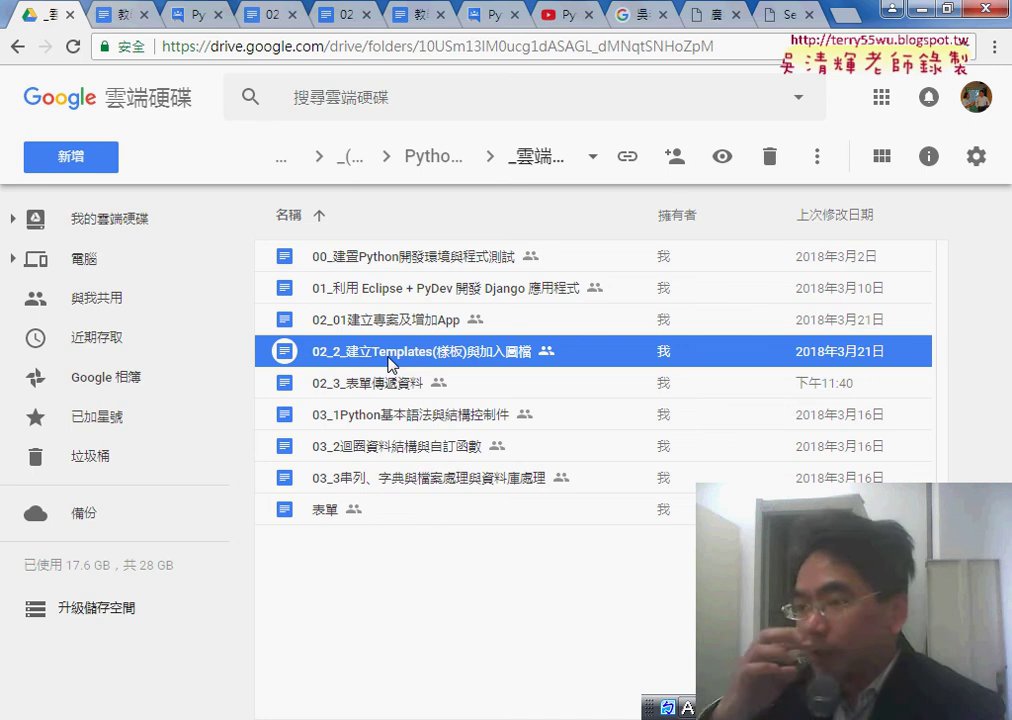
Open the 02_2 templates document and scroll down to the 如何在網頁中加入圖檔 section
double_click(389, 366)
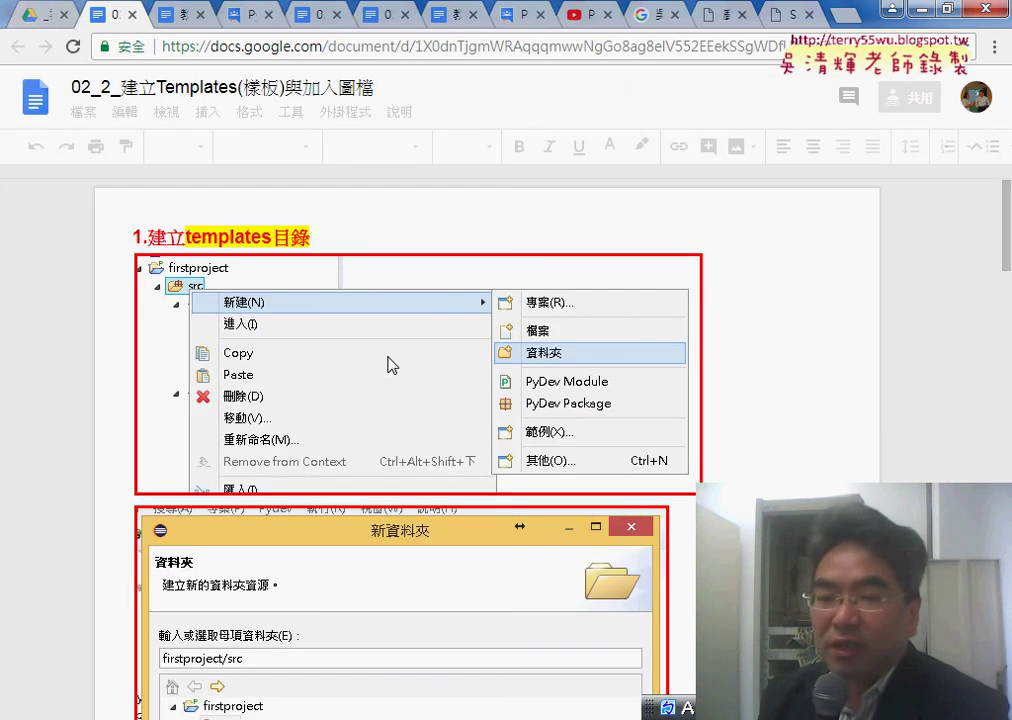
scroll(765, 405, down, 3)
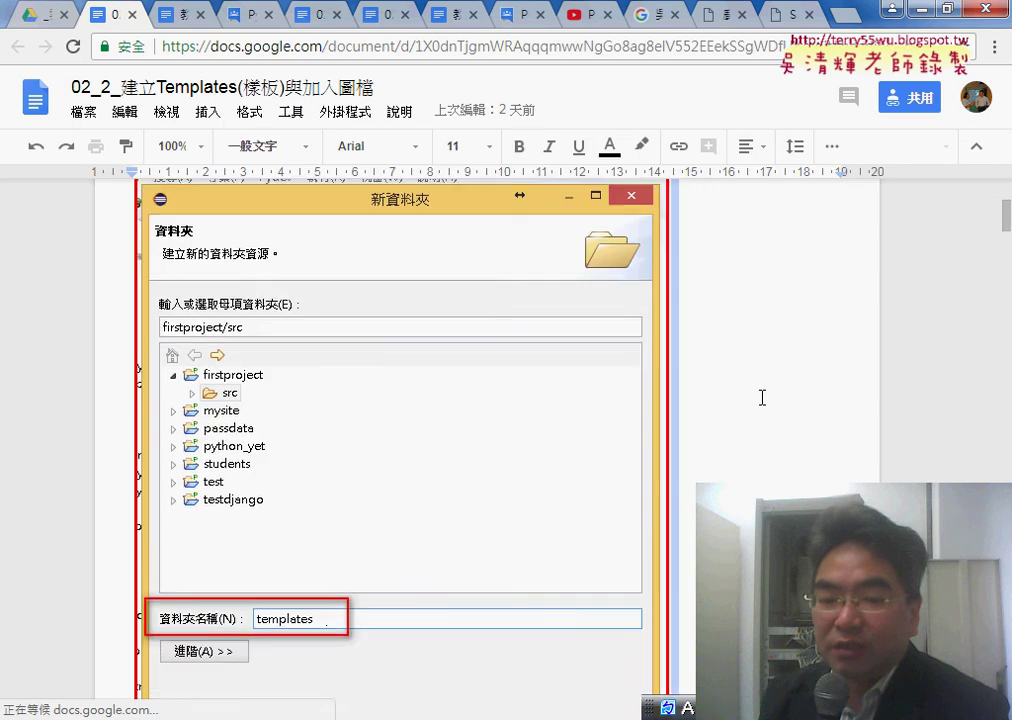
scroll(763, 400, down, 2)
scroll(762, 398, down, 3)
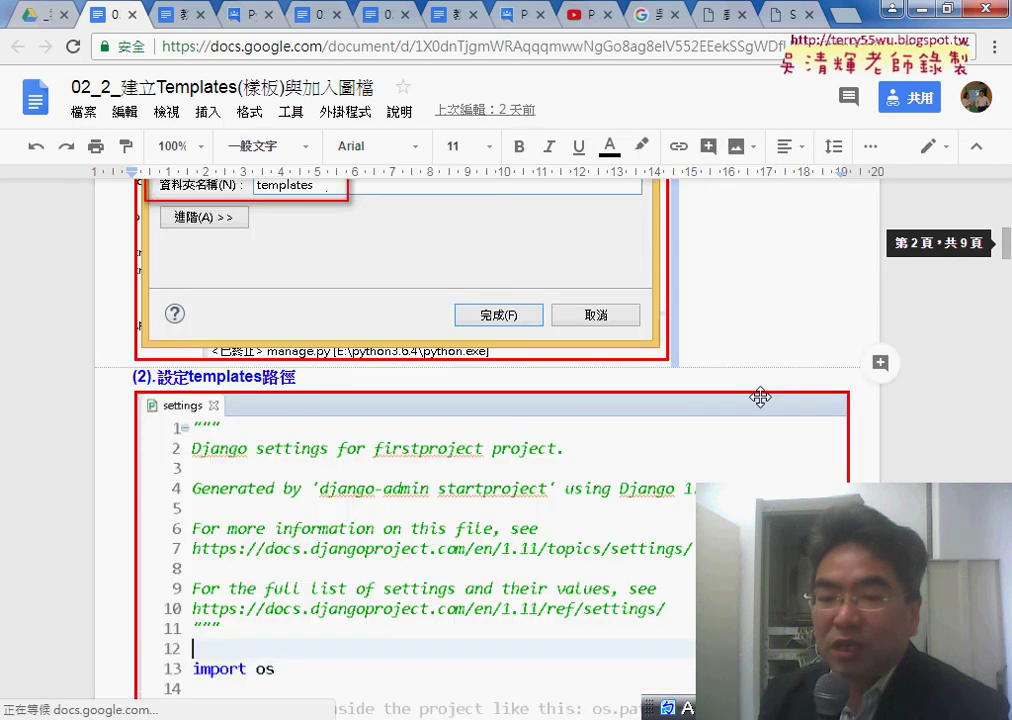
scroll(762, 398, down, 2)
scroll(760, 397, down, 2)
scroll(760, 397, down, 1)
scroll(761, 397, down, 2)
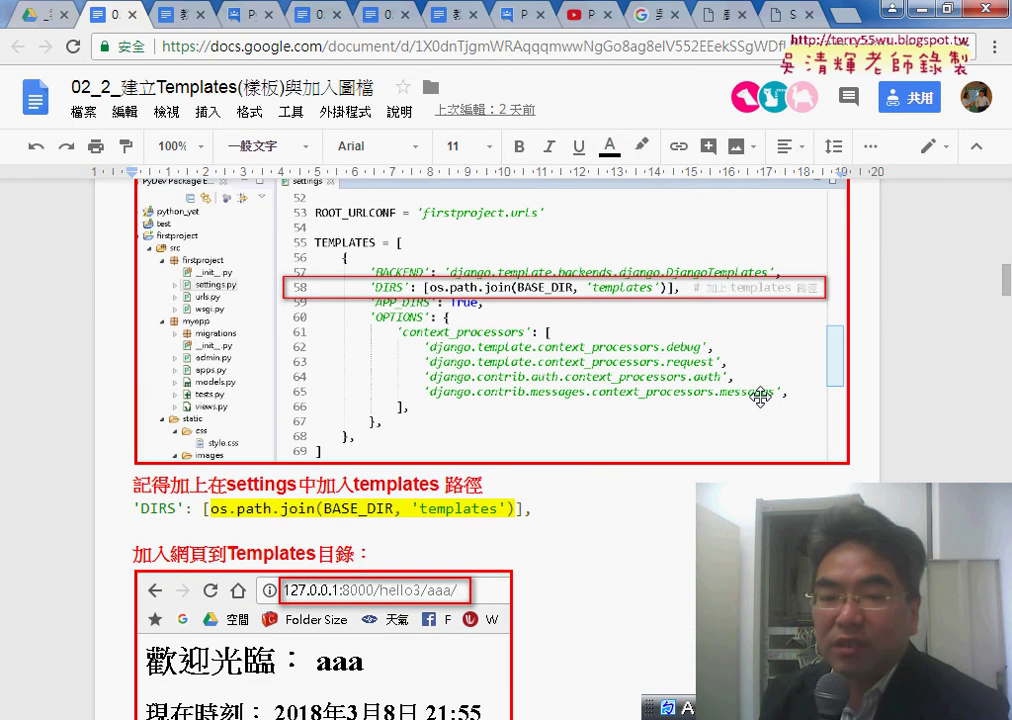
scroll(762, 397, down, 1)
scroll(760, 398, down, 1)
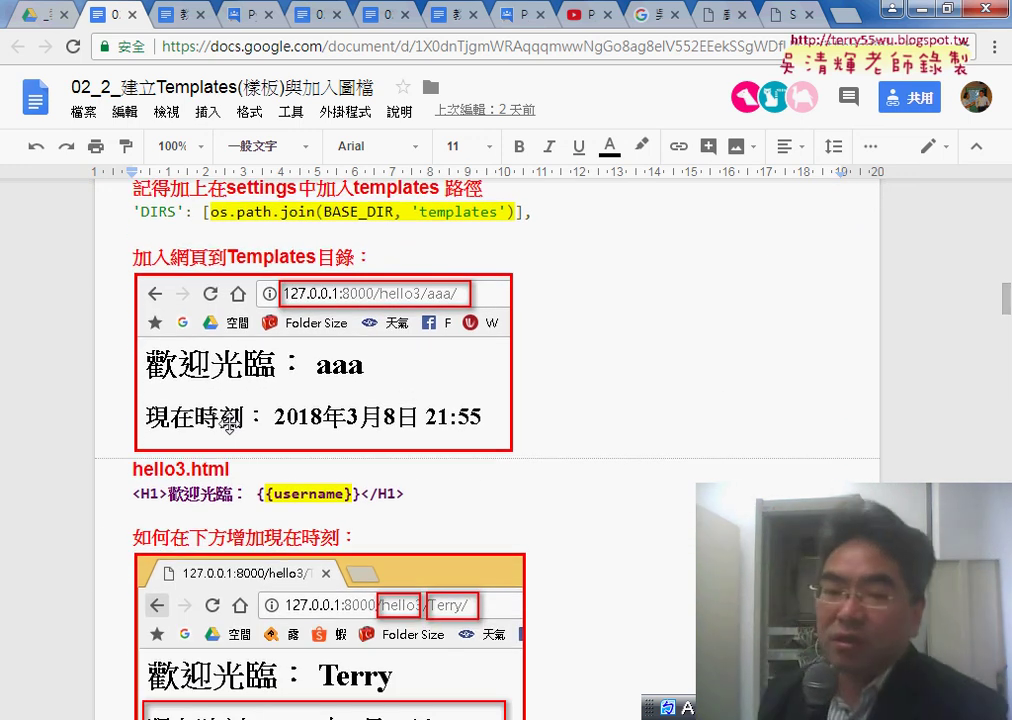
scroll(229, 424, down, 1)
scroll(229, 424, down, 3)
scroll(229, 424, down, 1)
scroll(229, 424, down, 2)
scroll(229, 424, down, 4)
scroll(229, 424, down, 2)
scroll(270, 443, down, 2)
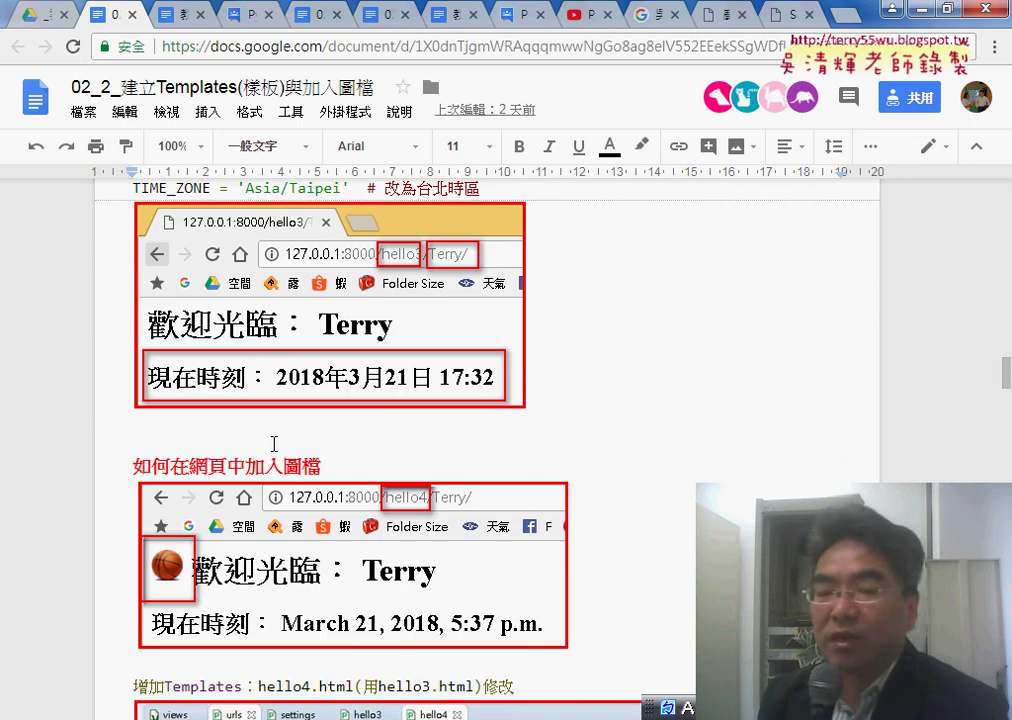
scroll(273, 443, down, 1)
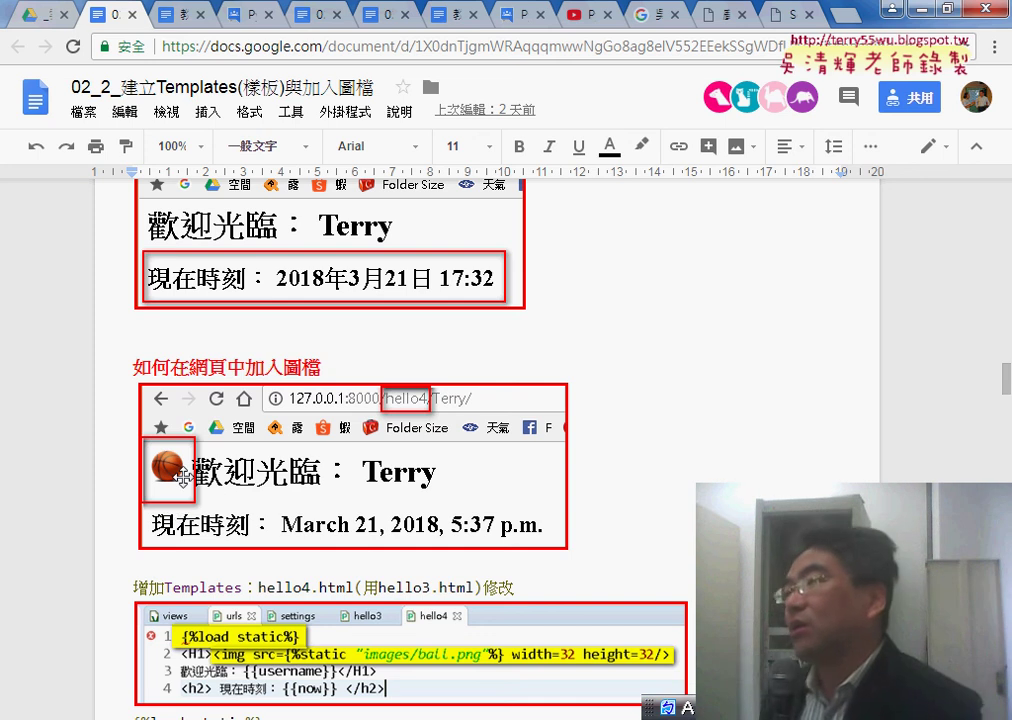